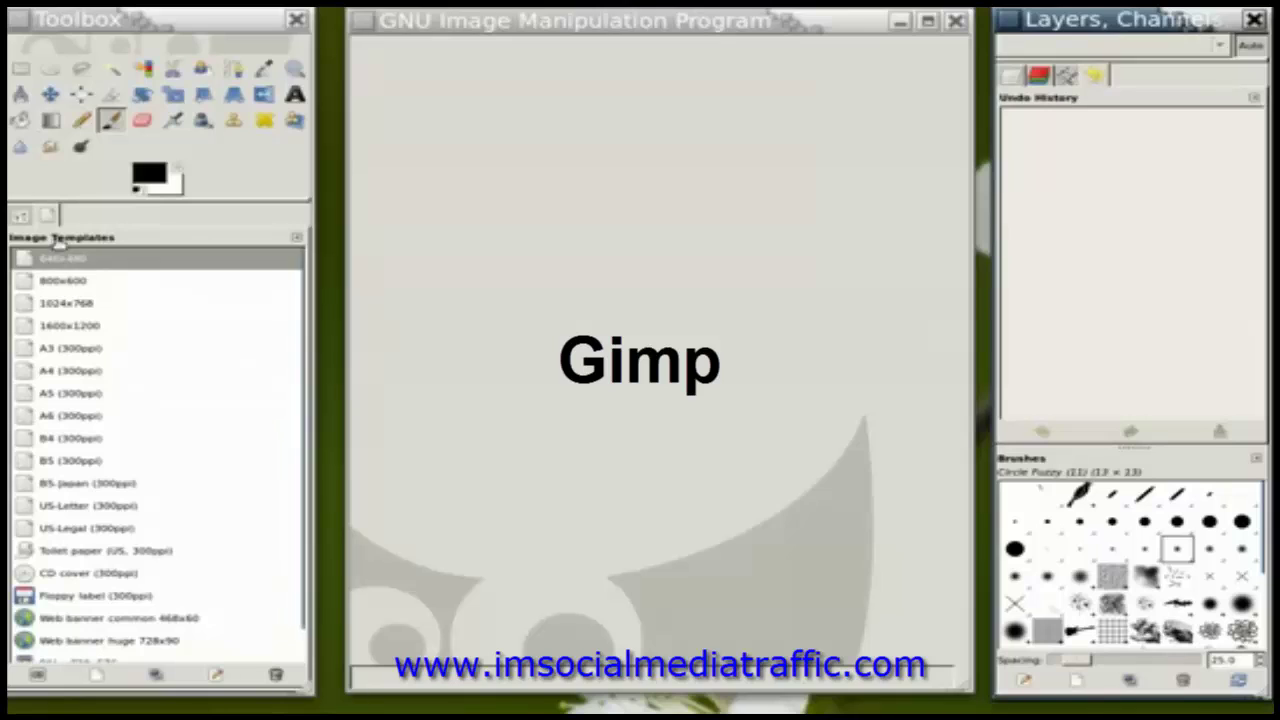
- Show the Paintbrush tool options in place of the Image Templates list
click(20, 216)
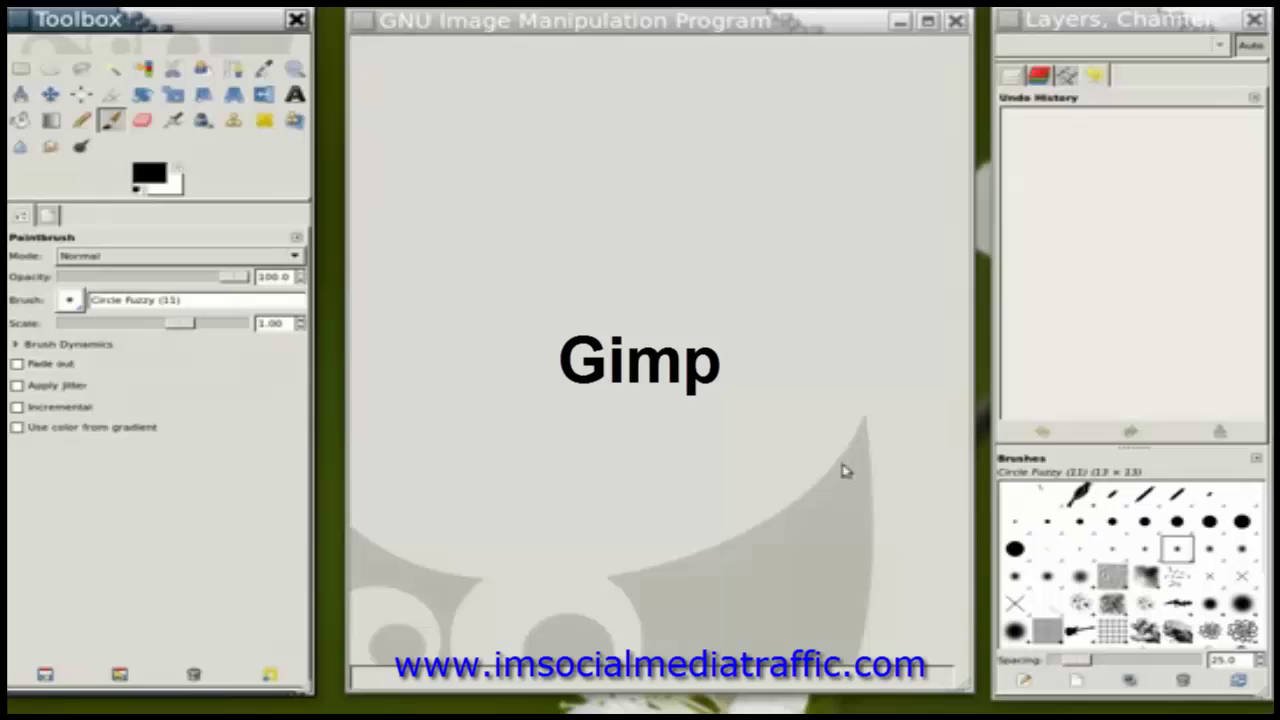
- Open 186508_24301183_3987493_n.jpg from Downloads, converting it to the sRGB working space
click(521, 137)
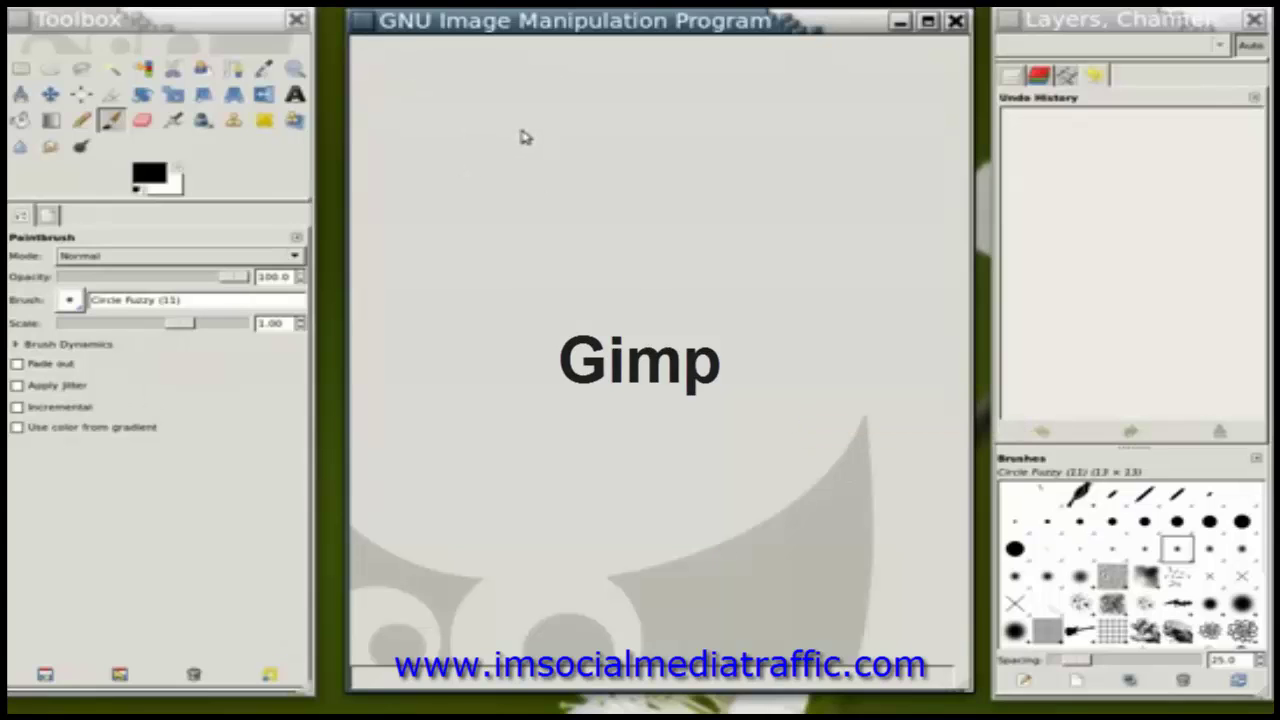
right_click(521, 137)
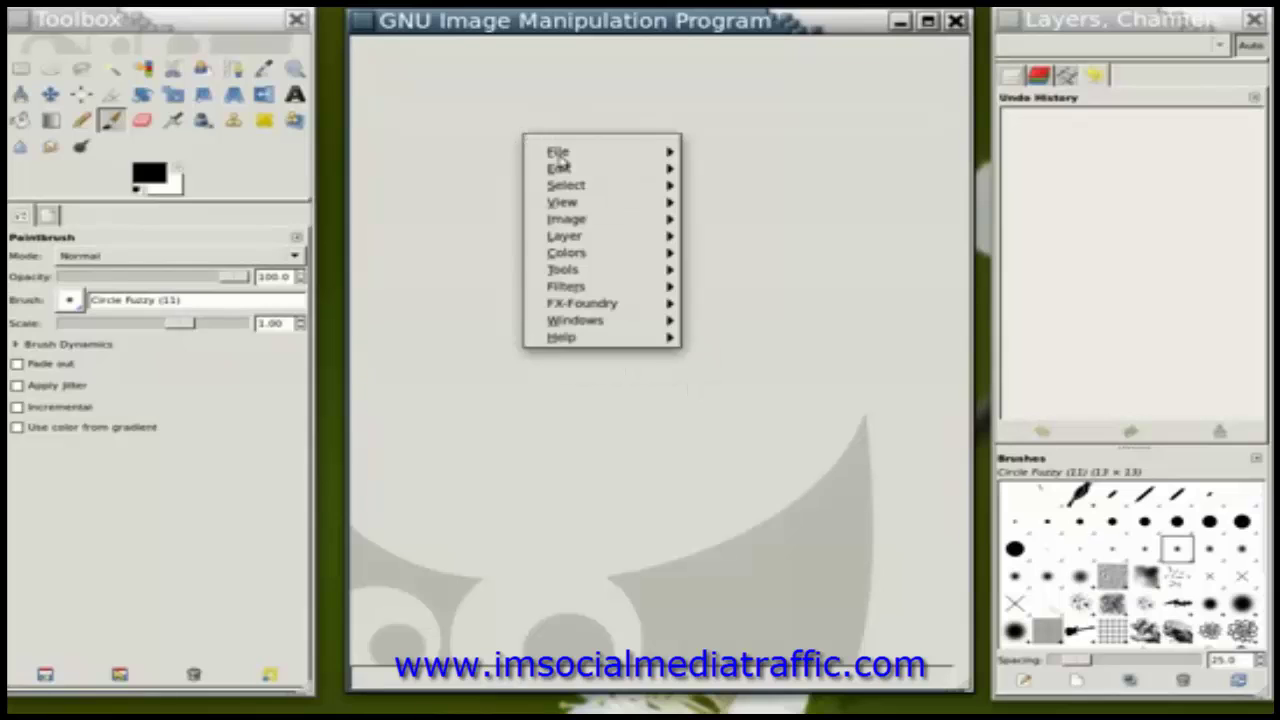
mouse_move(561, 160)
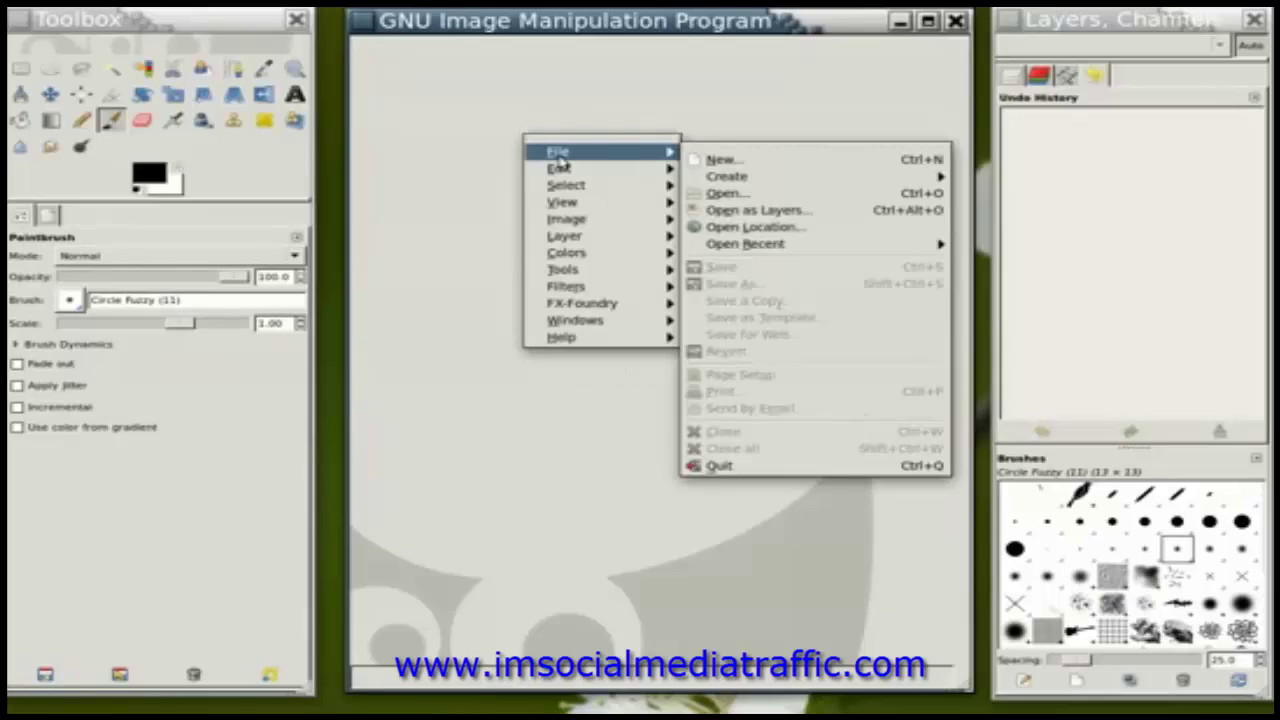
click(780, 212)
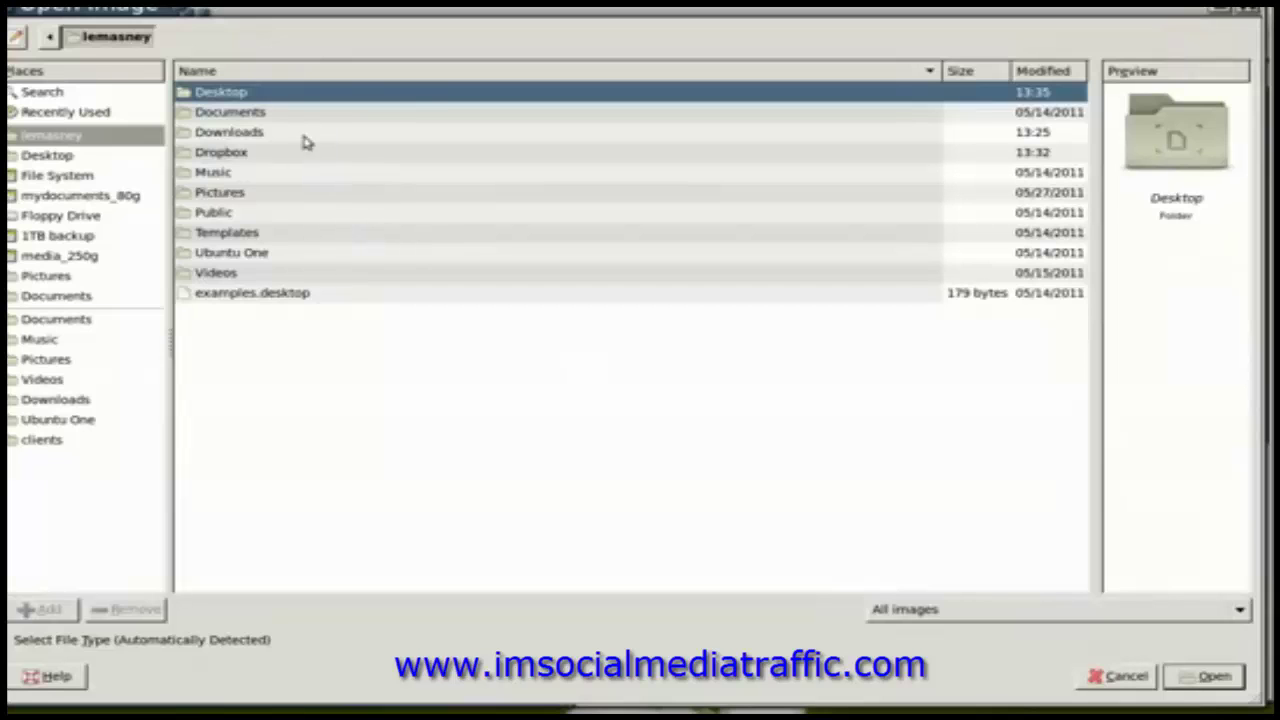
double_click(260, 133)
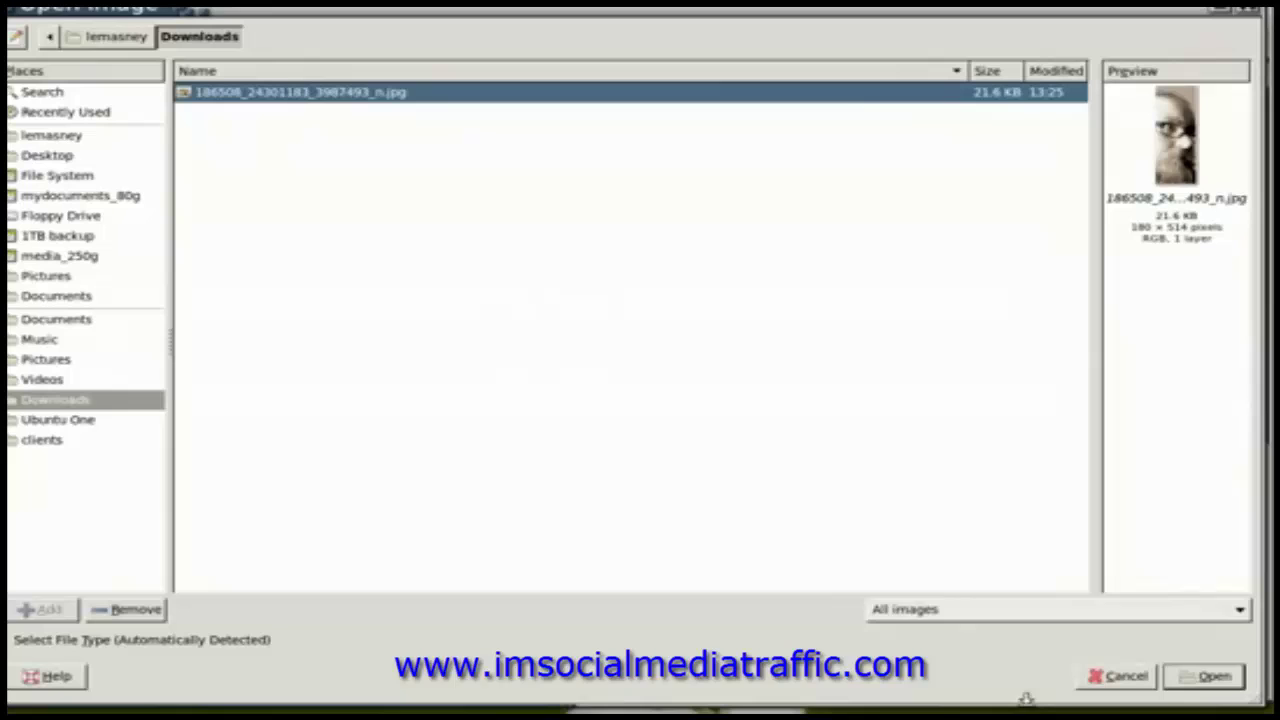
click(1188, 678)
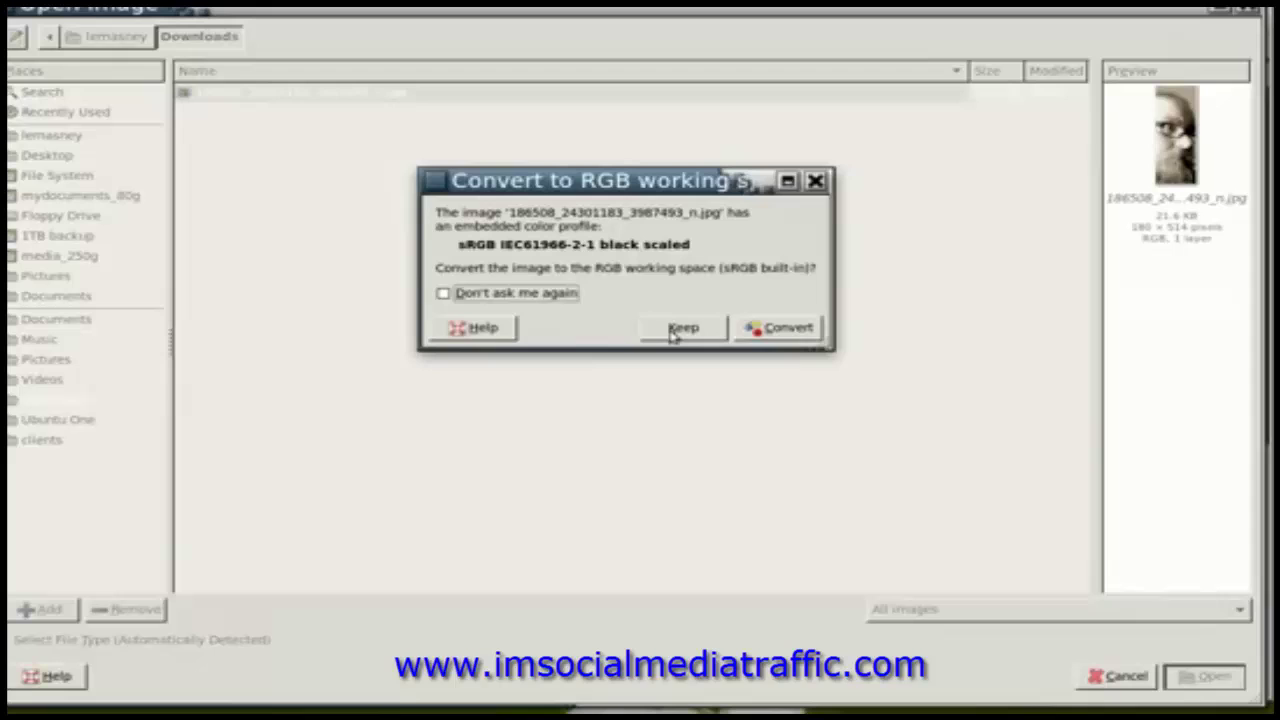
click(788, 328)
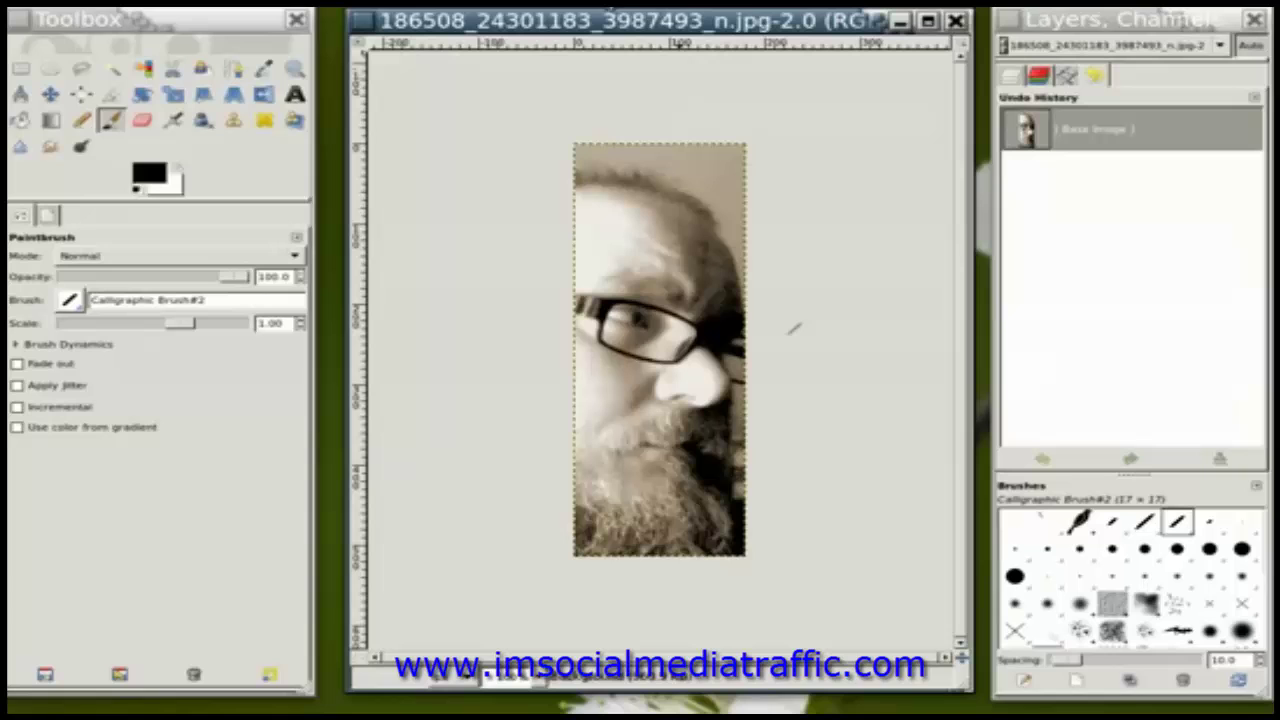
- Nudge the image window left and display the photo's single Background layer
mouse_move(651, 22)
mouse_down()
mouse_move(686, 140)
mouse_move(631, 24)
mouse_up()
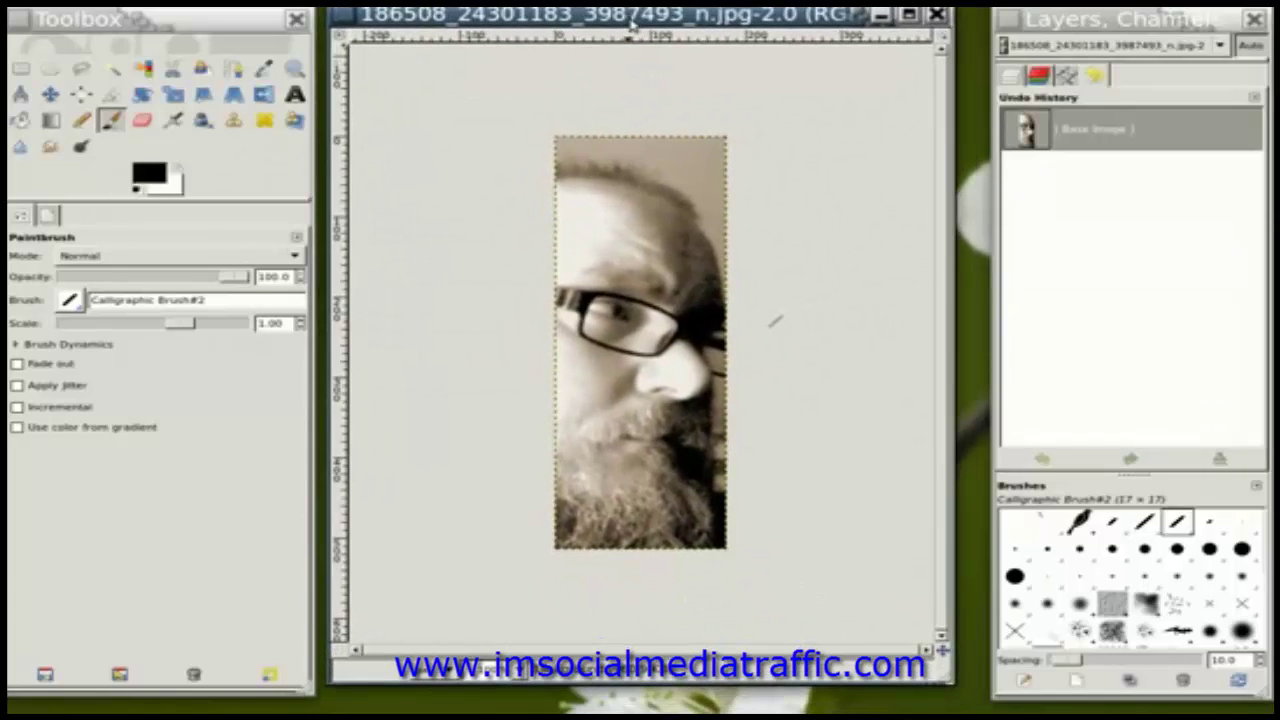
click(1013, 79)
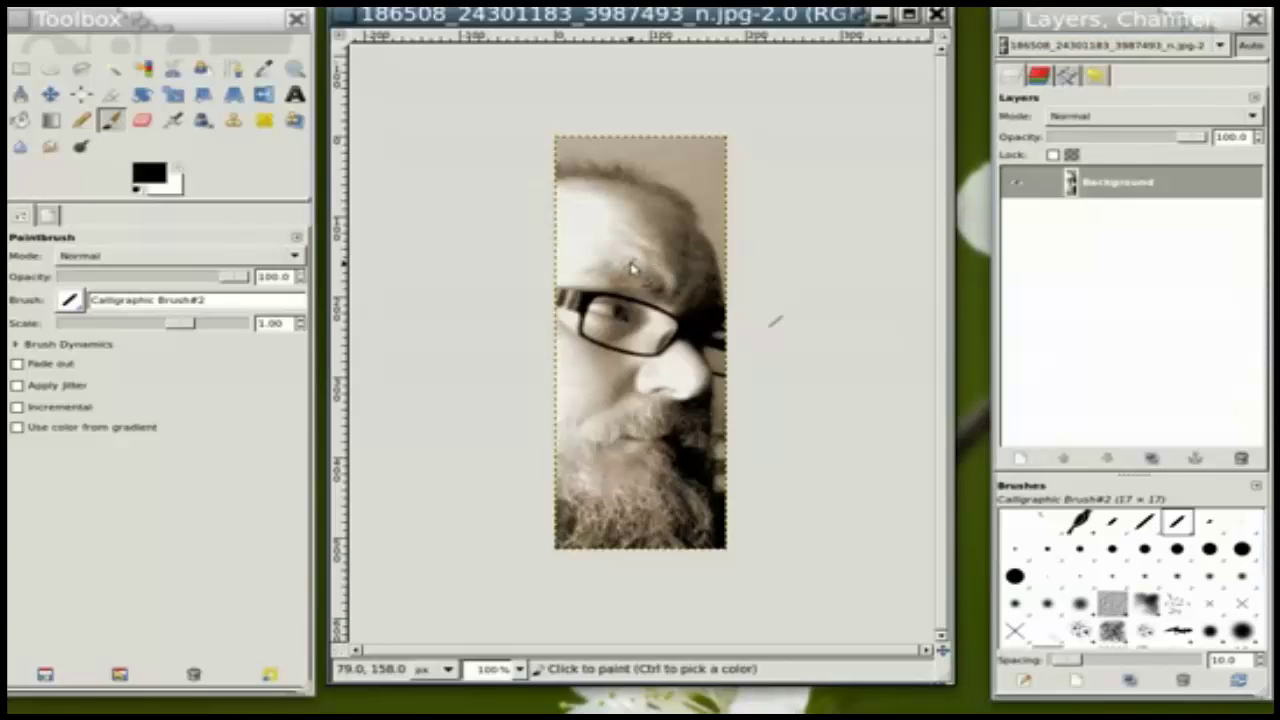
- Open the Desktop photo 2011-02-20 17.20.16.jpg as a new layer above Background
right_click(450, 224)
mouse_move(500, 246)
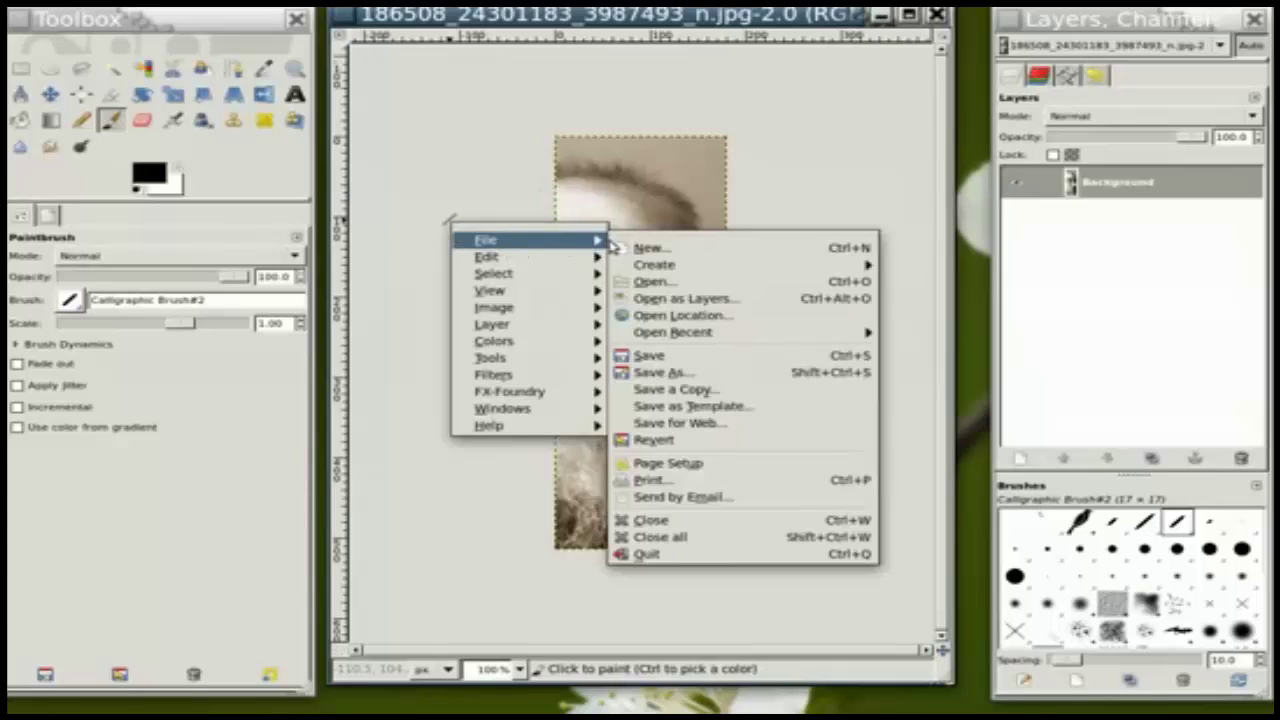
click(679, 298)
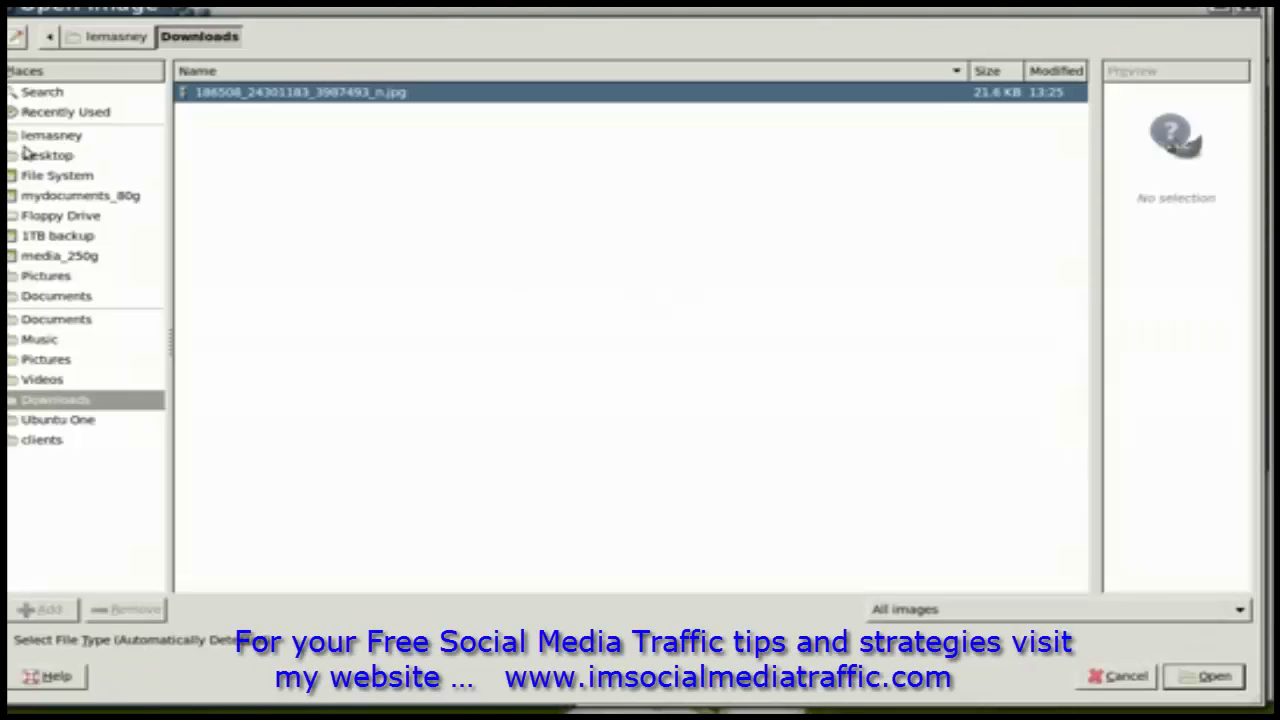
click(54, 157)
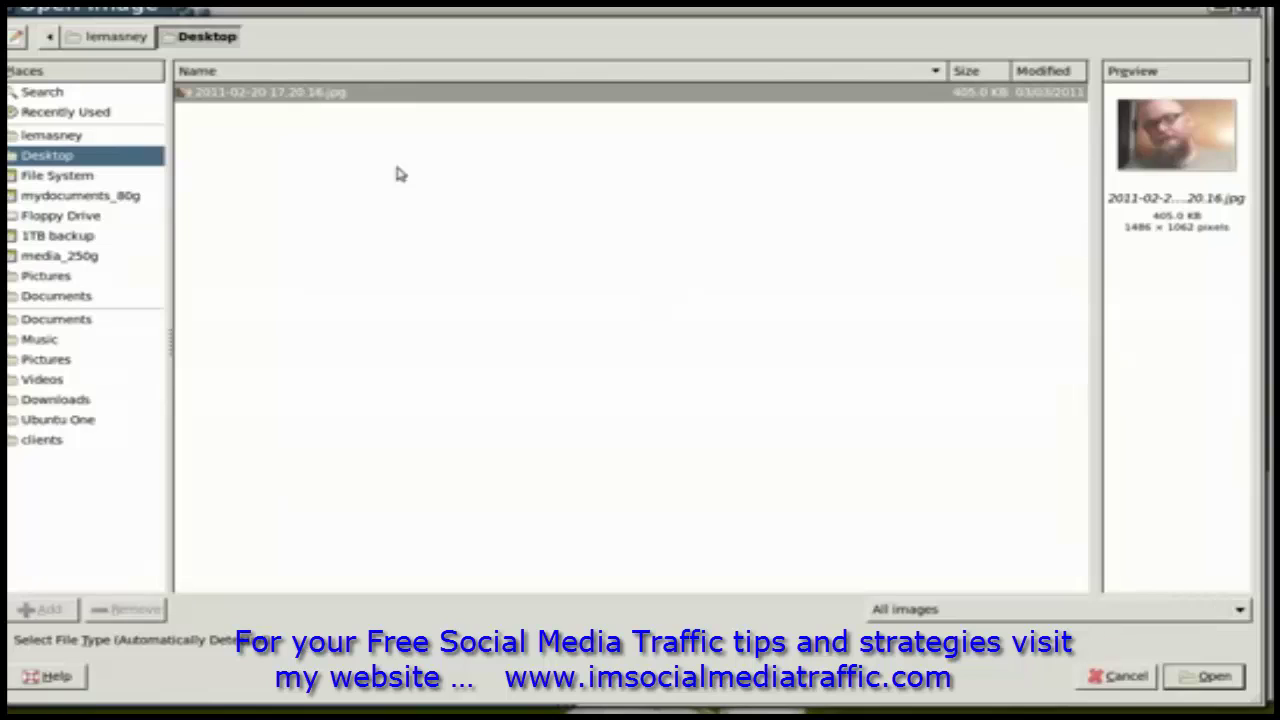
click(1212, 677)
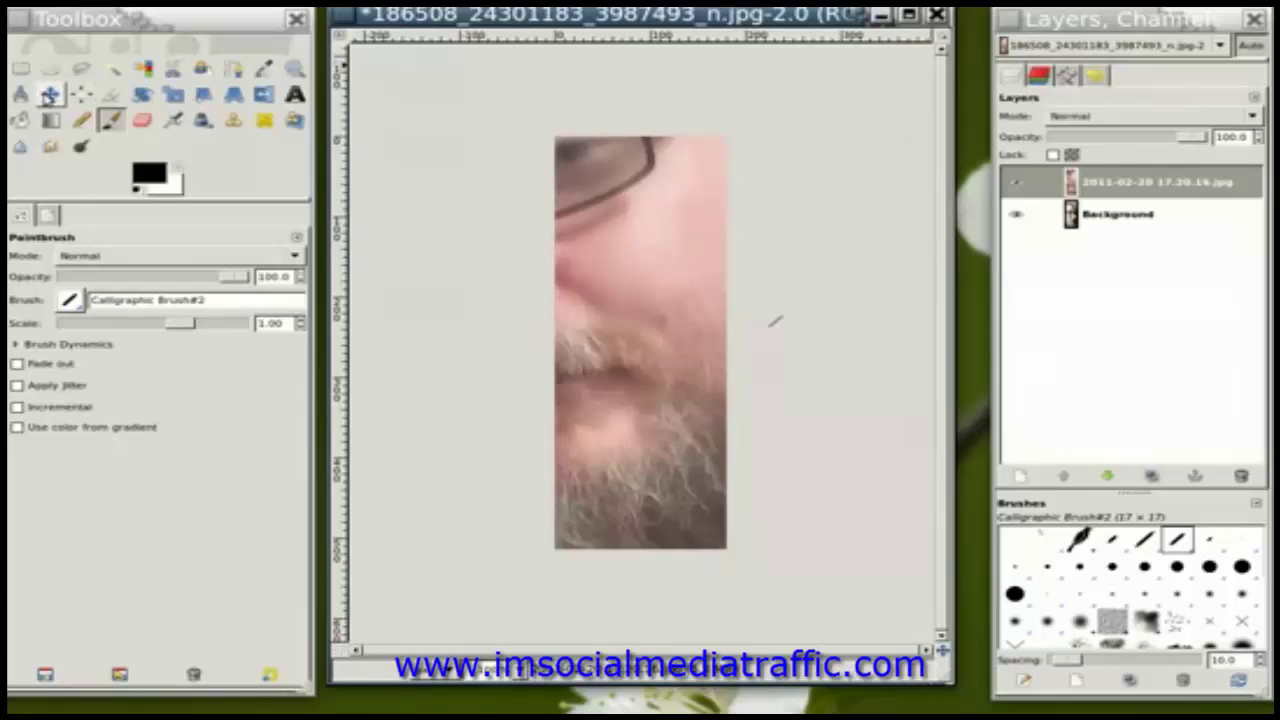
- Move the new photo layer down so the glasses, nose and beard fill the canvas
click(49, 95)
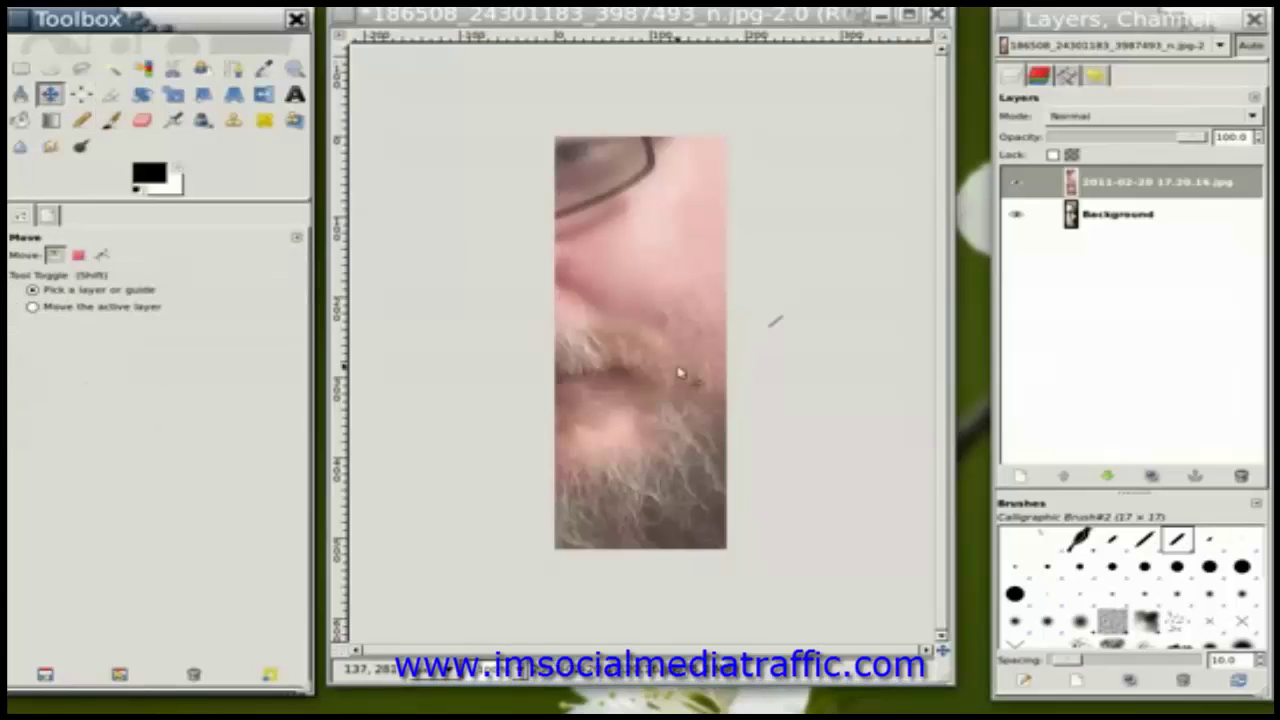
drag(651, 314, 730, 375)
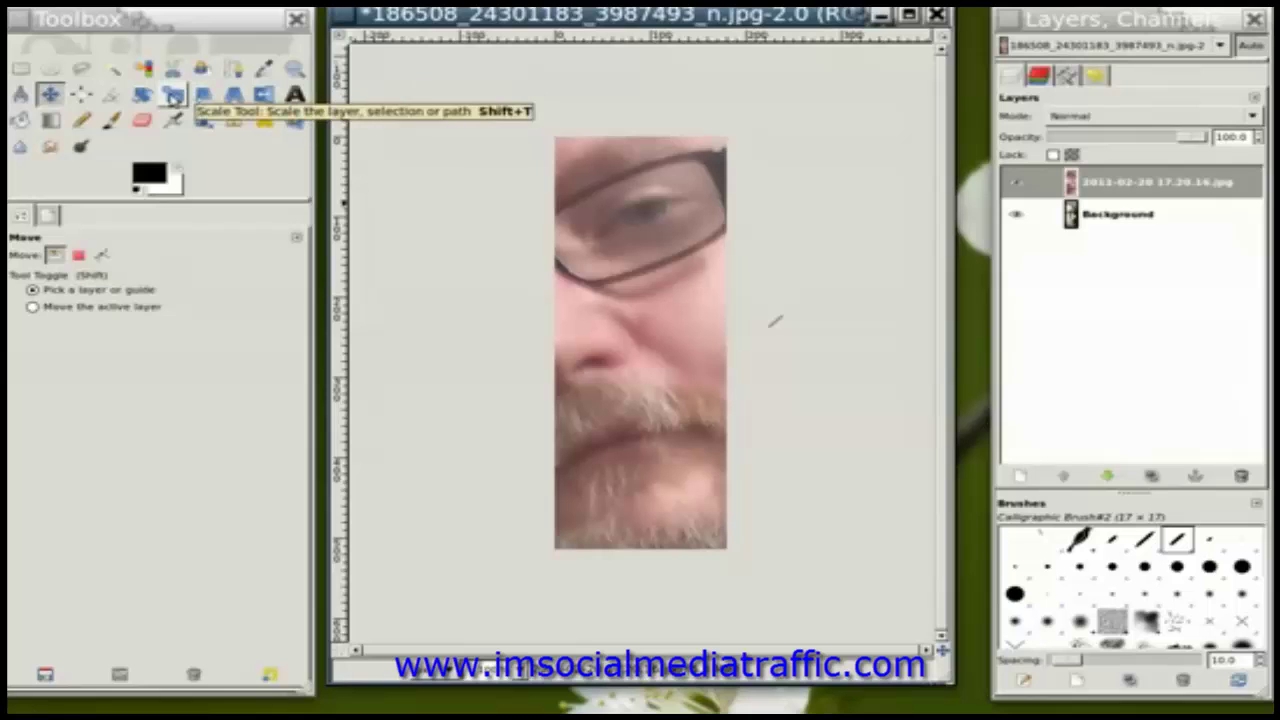
- Scale the 2011-02-20 17.20.16.jpg layer from 1486 × 1062 to 600 × 378 pixels
click(173, 95)
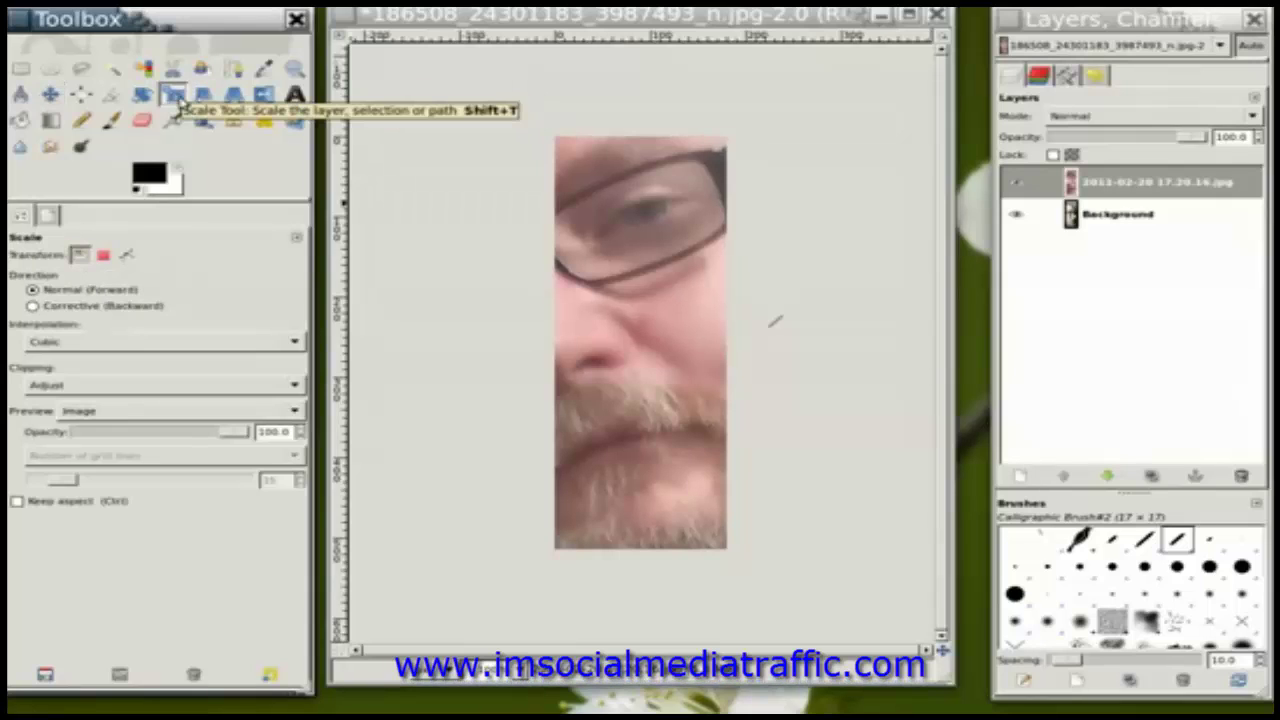
click(689, 506)
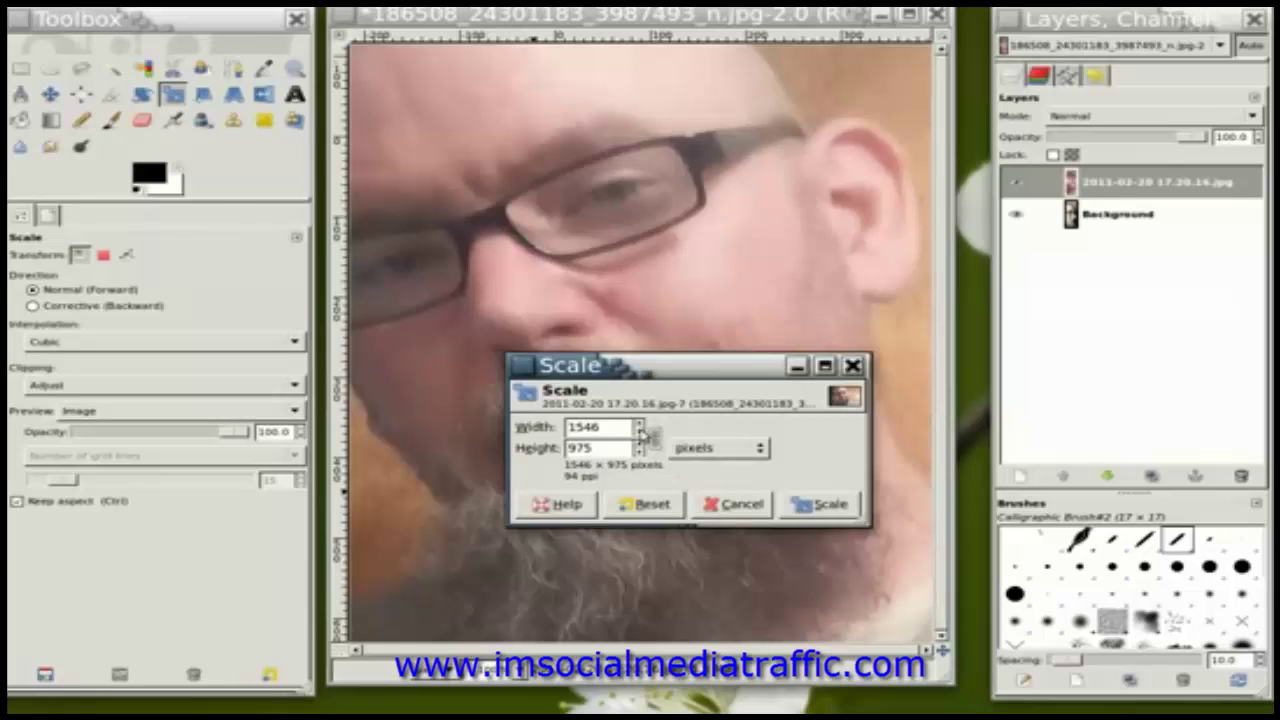
click(640, 433)
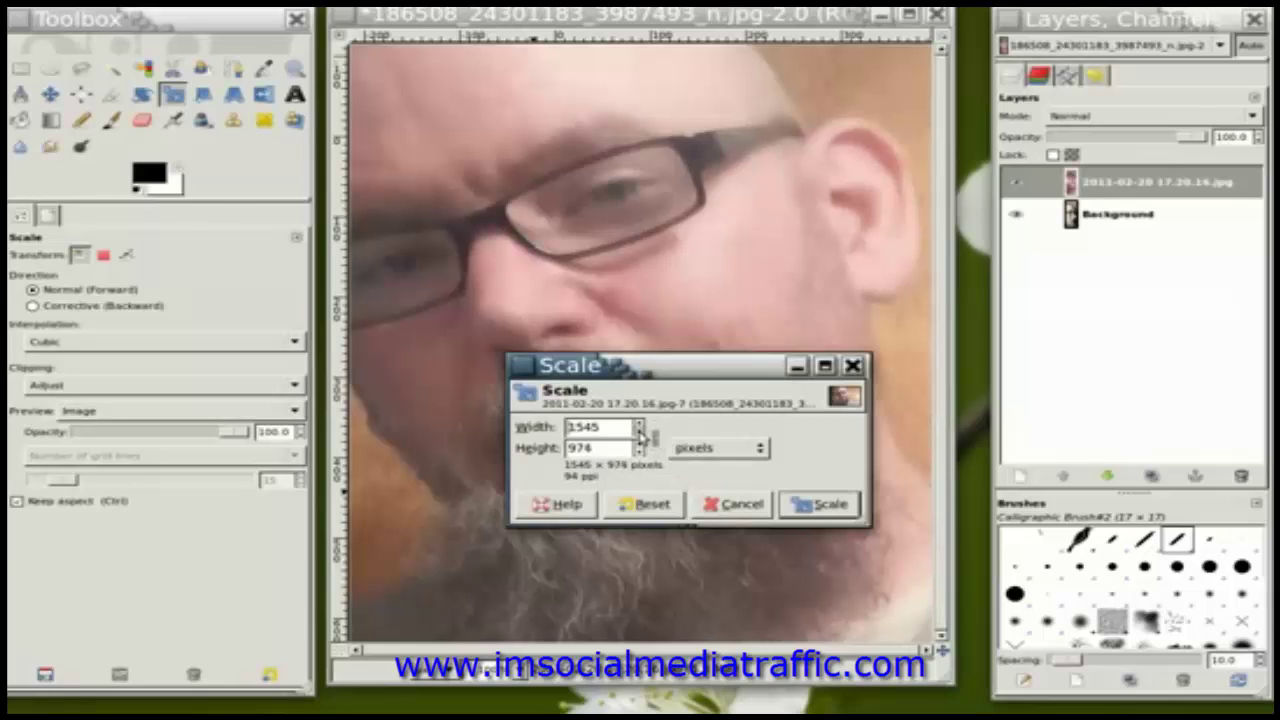
drag(640, 433, 640, 433)
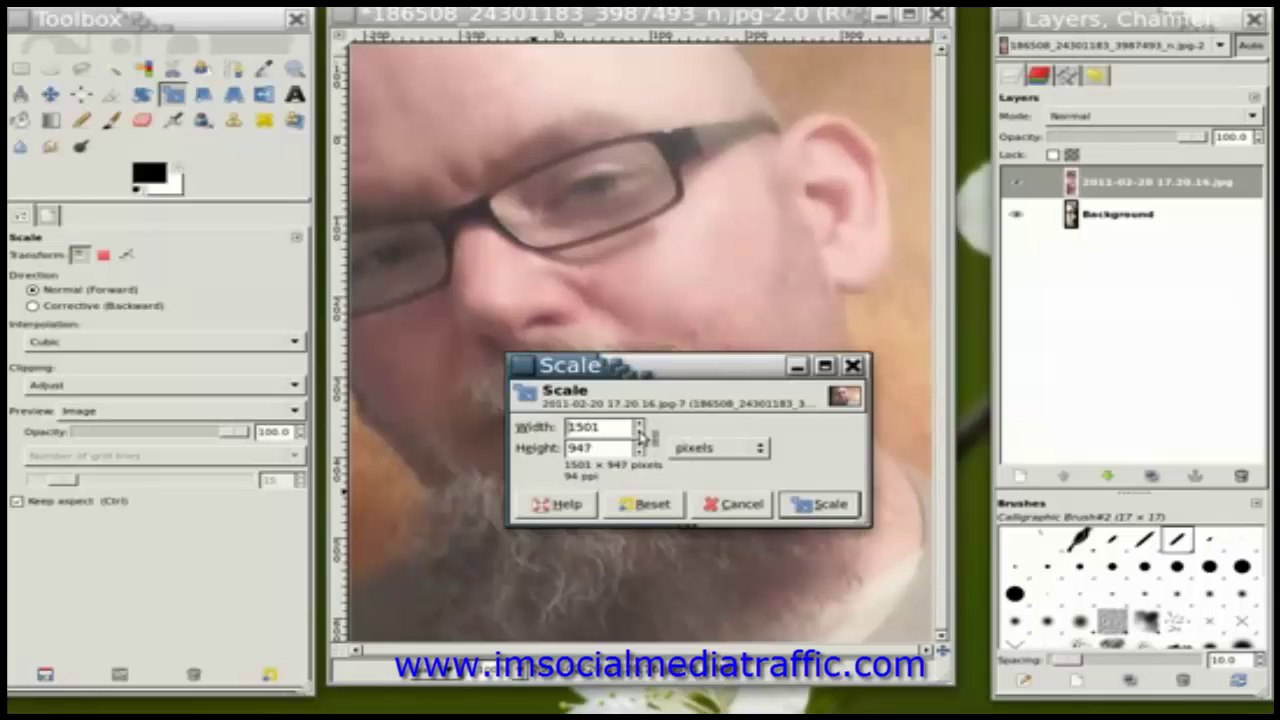
click(648, 503)
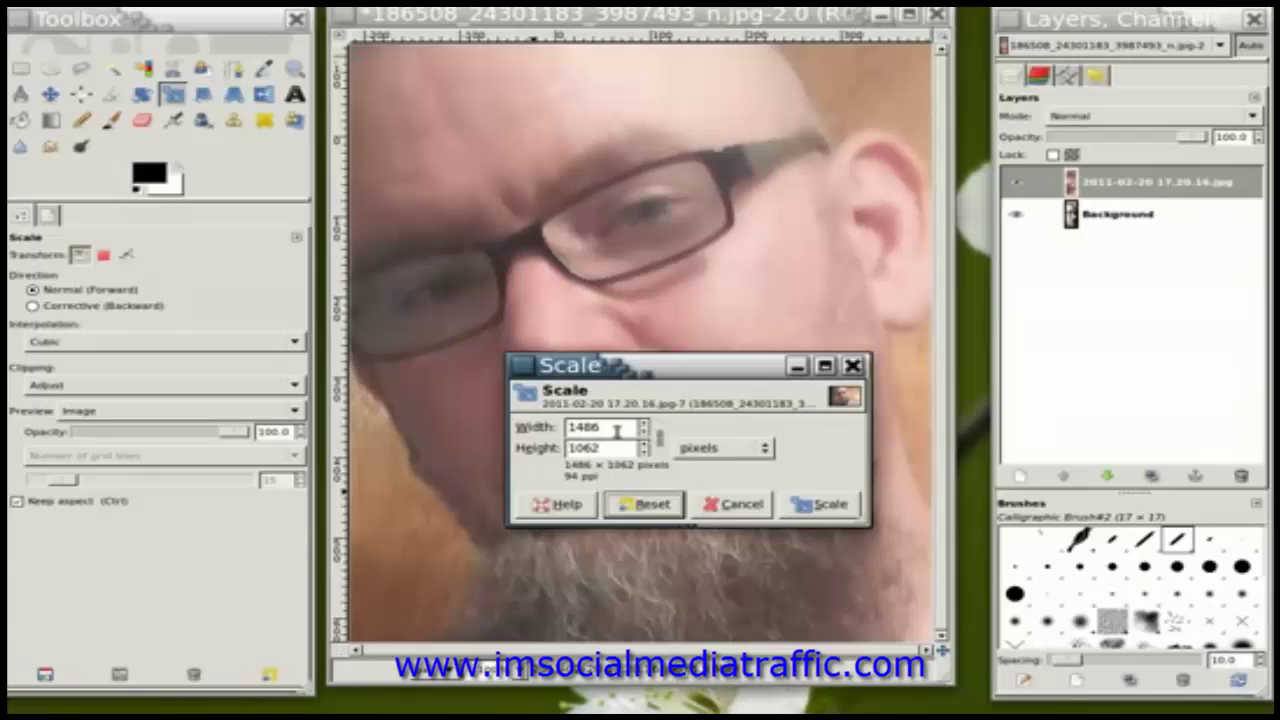
drag(610, 428, 540, 428)
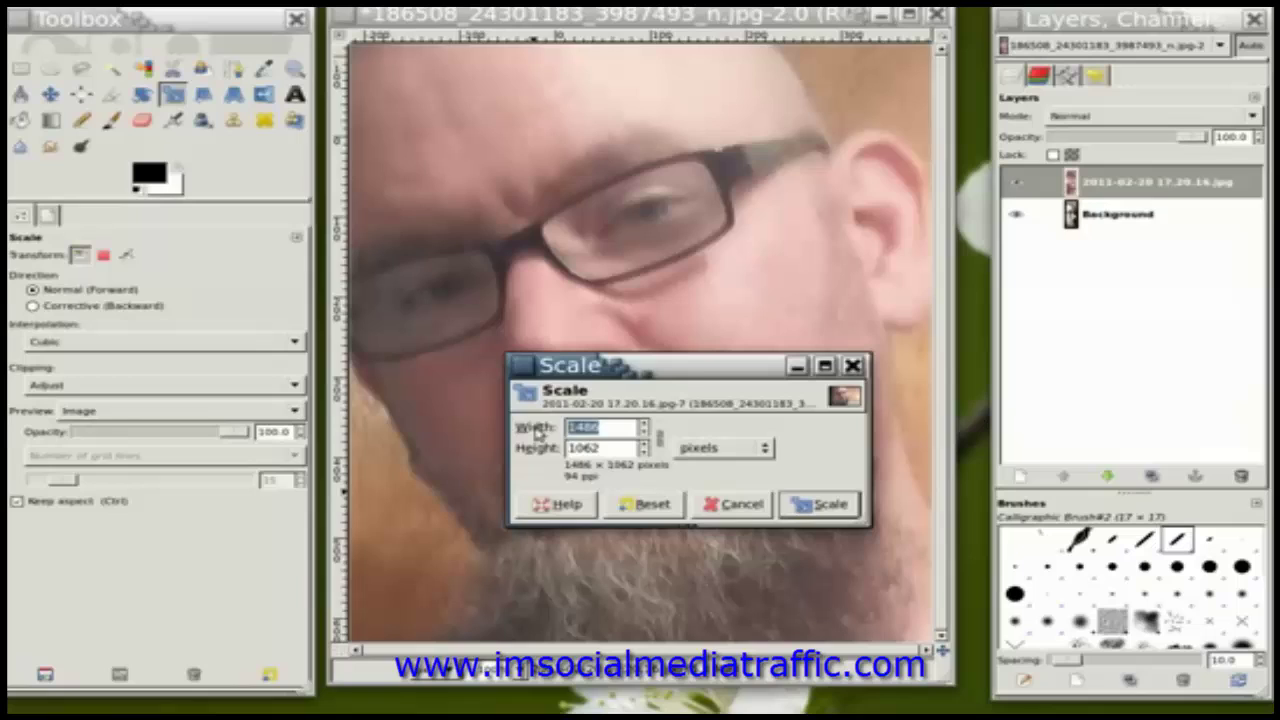
key(End)
text(600)
key(Return)
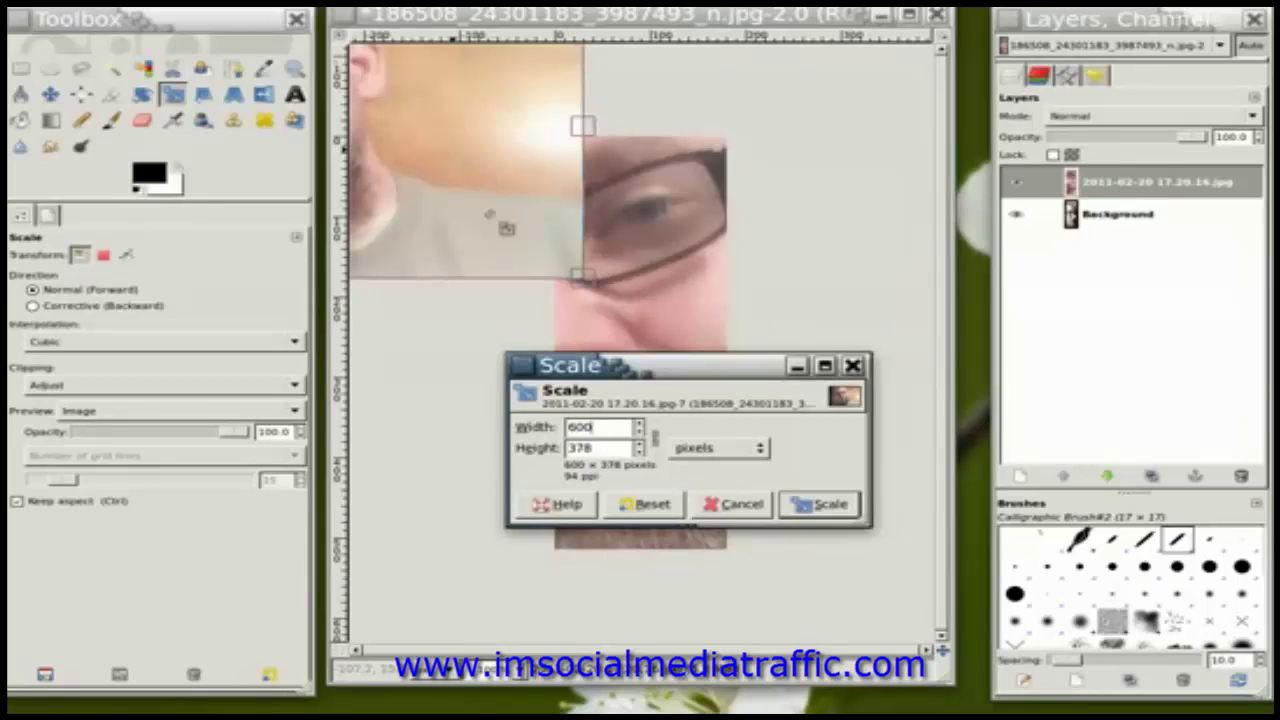
click(843, 518)
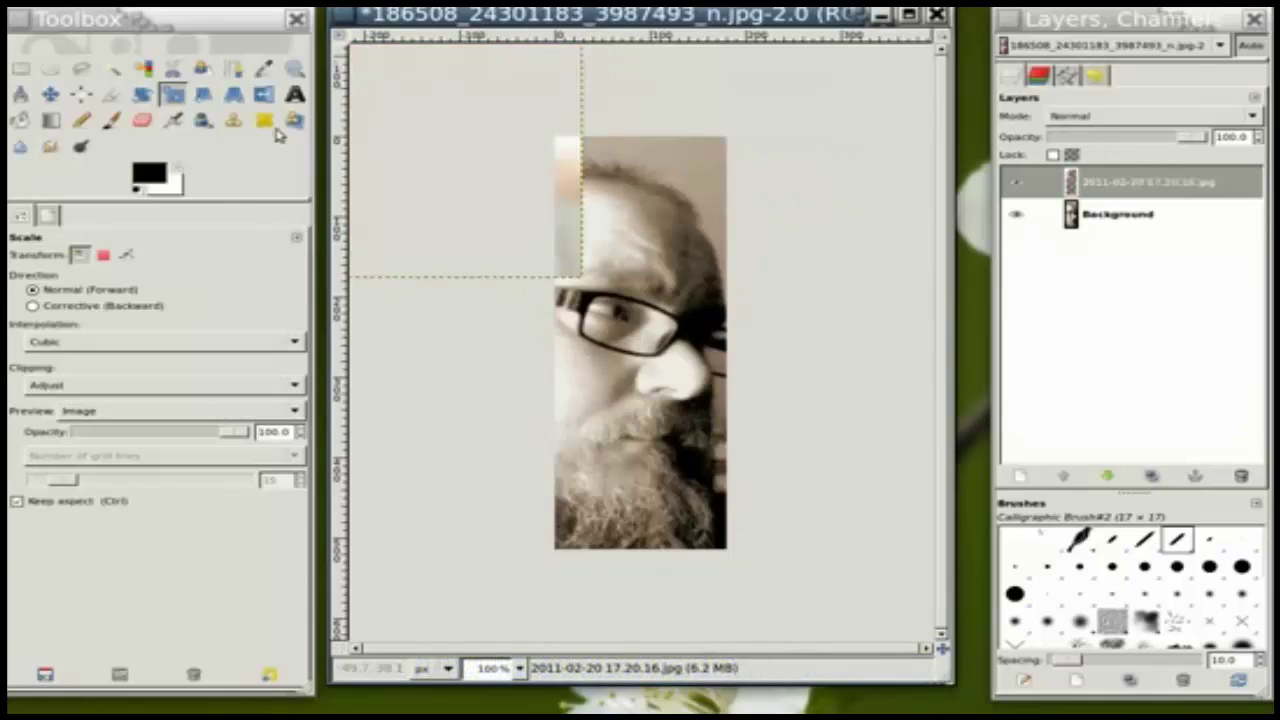
- Drag the scaled photo layer so its top edge aligns with the canvas top
click(49, 93)
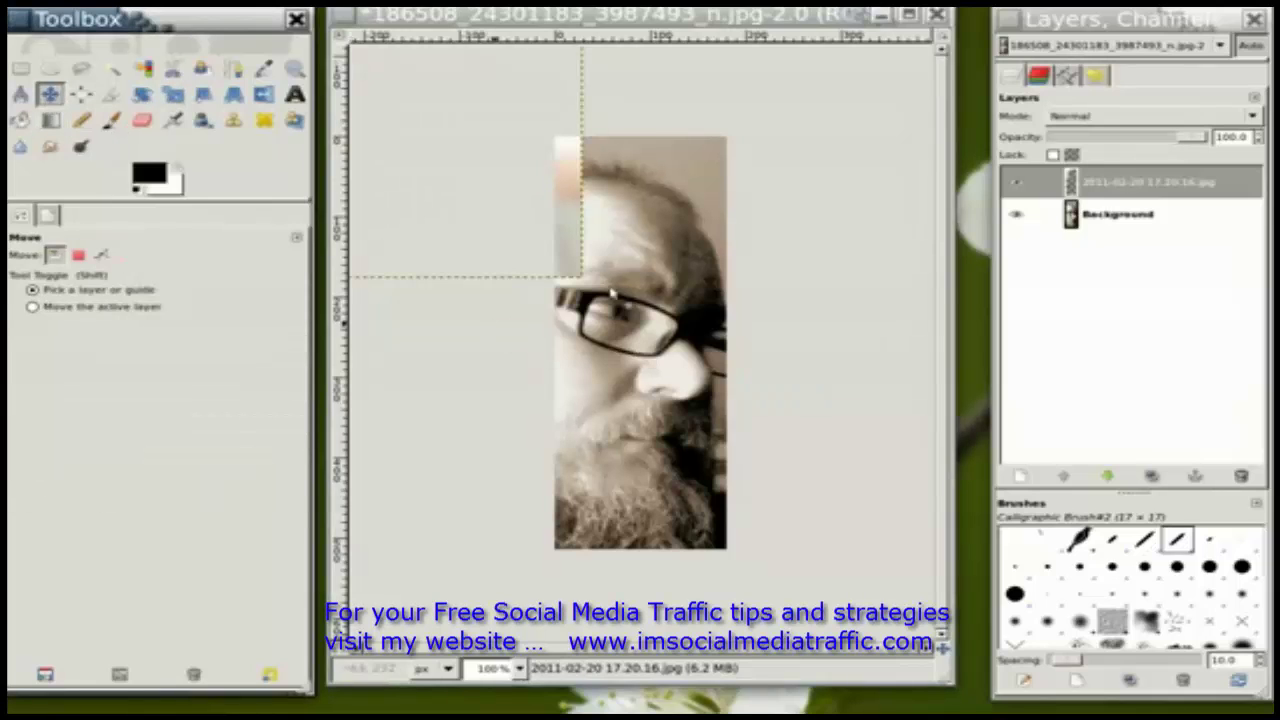
click(563, 224)
drag(563, 224, 962, 383)
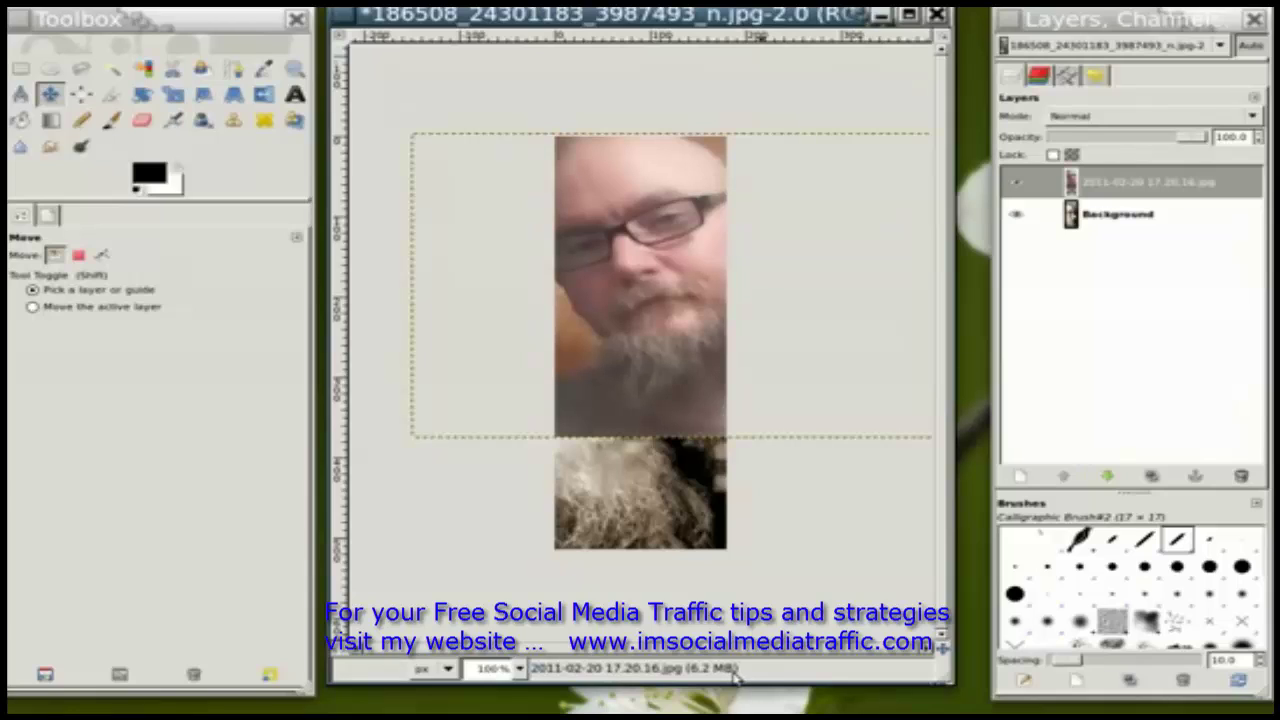
- Create a black foreground-filled New Layer and place it beneath the photo layer
click(1022, 478)
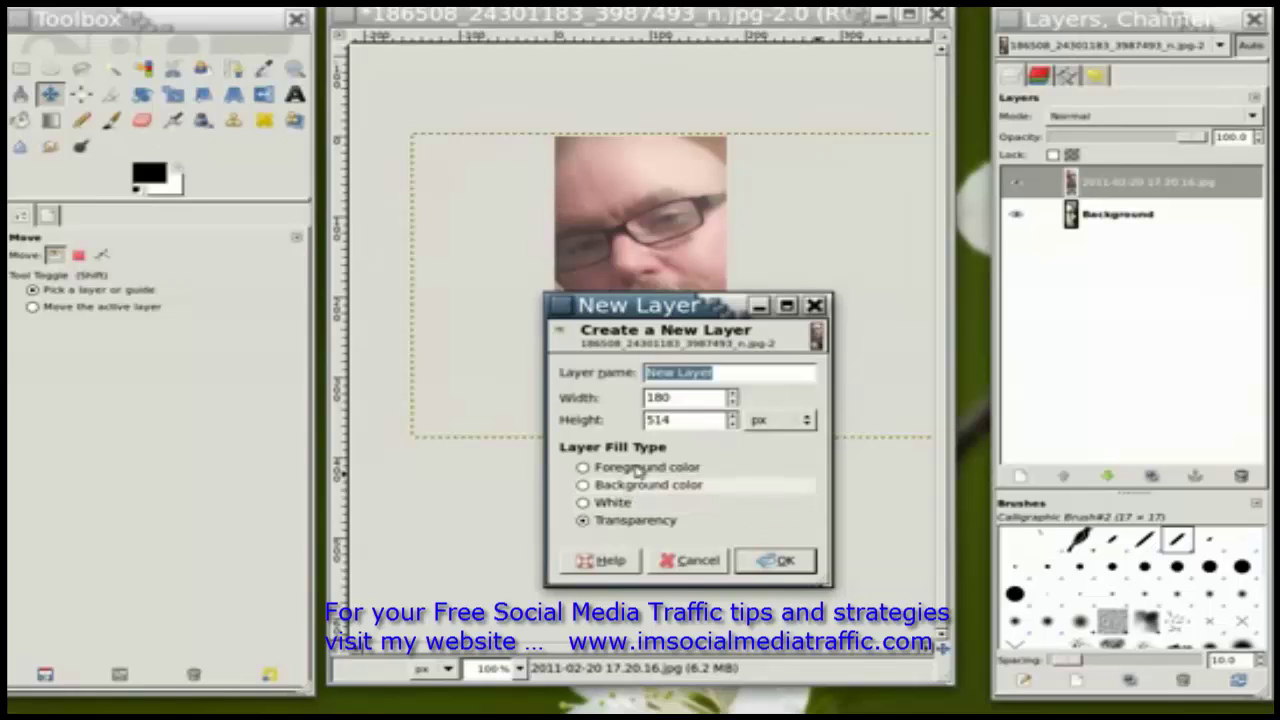
click(638, 467)
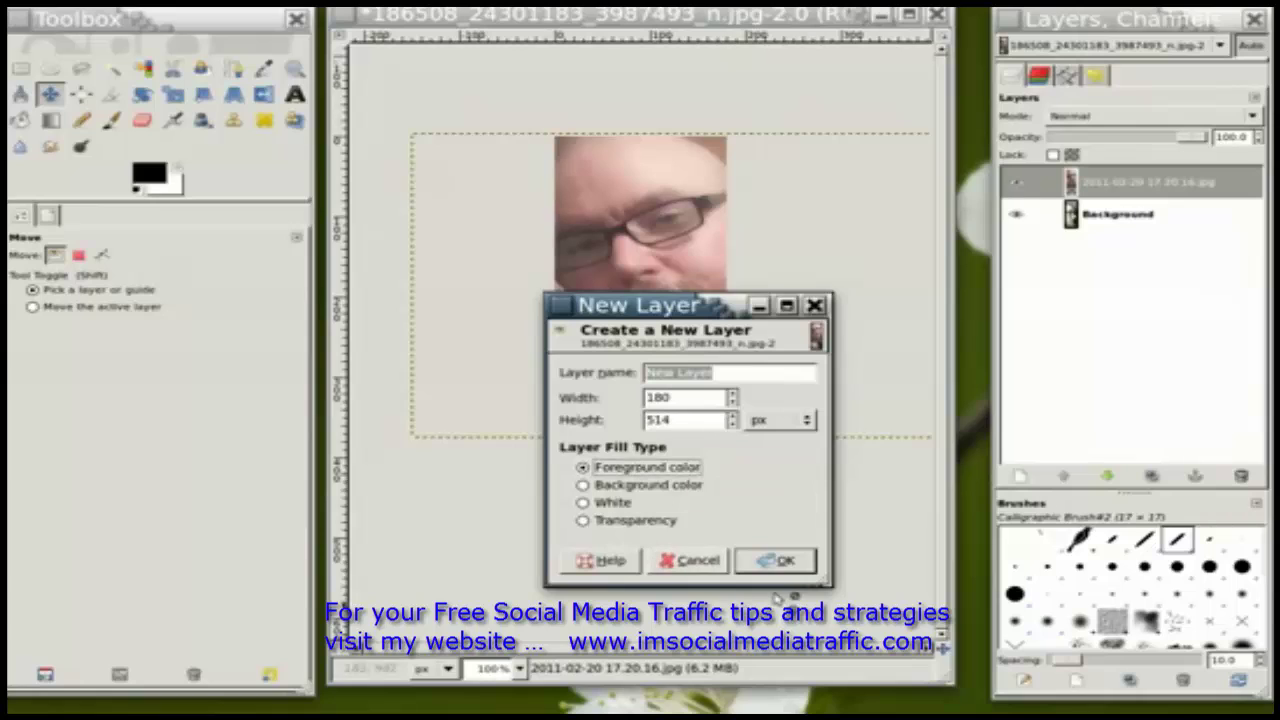
click(780, 562)
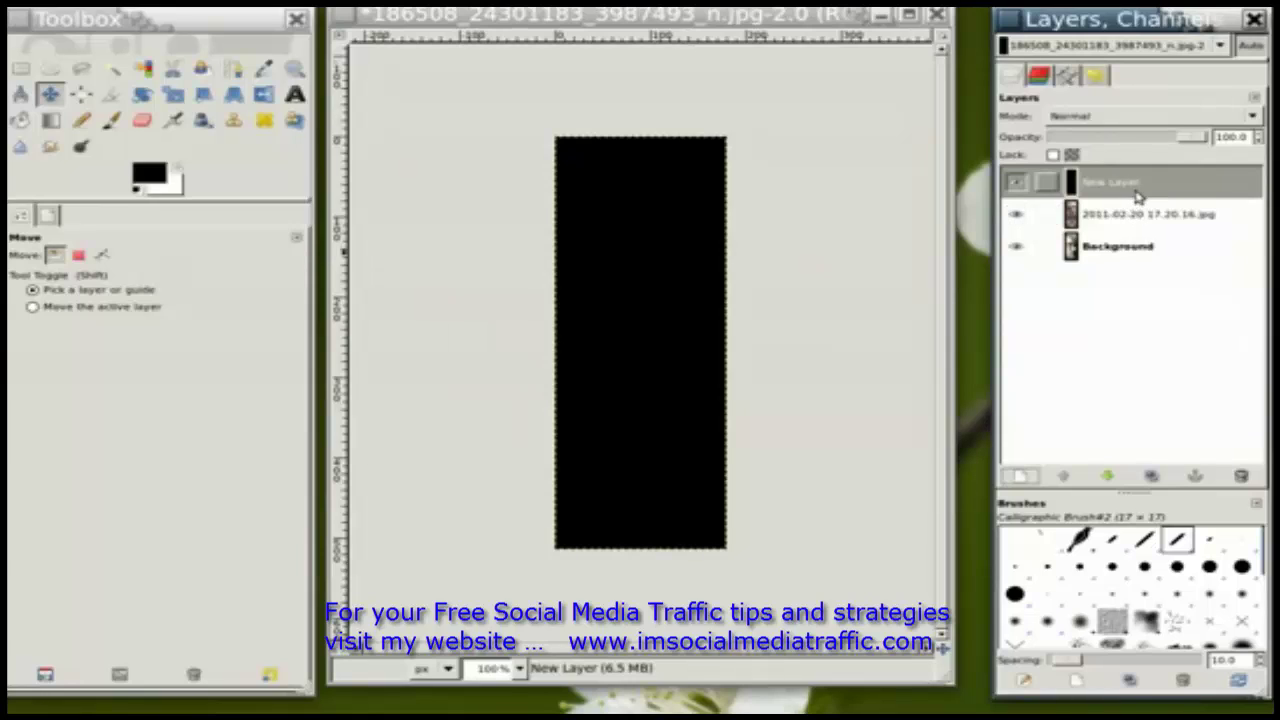
click(1136, 188)
drag(1136, 188, 1104, 232)
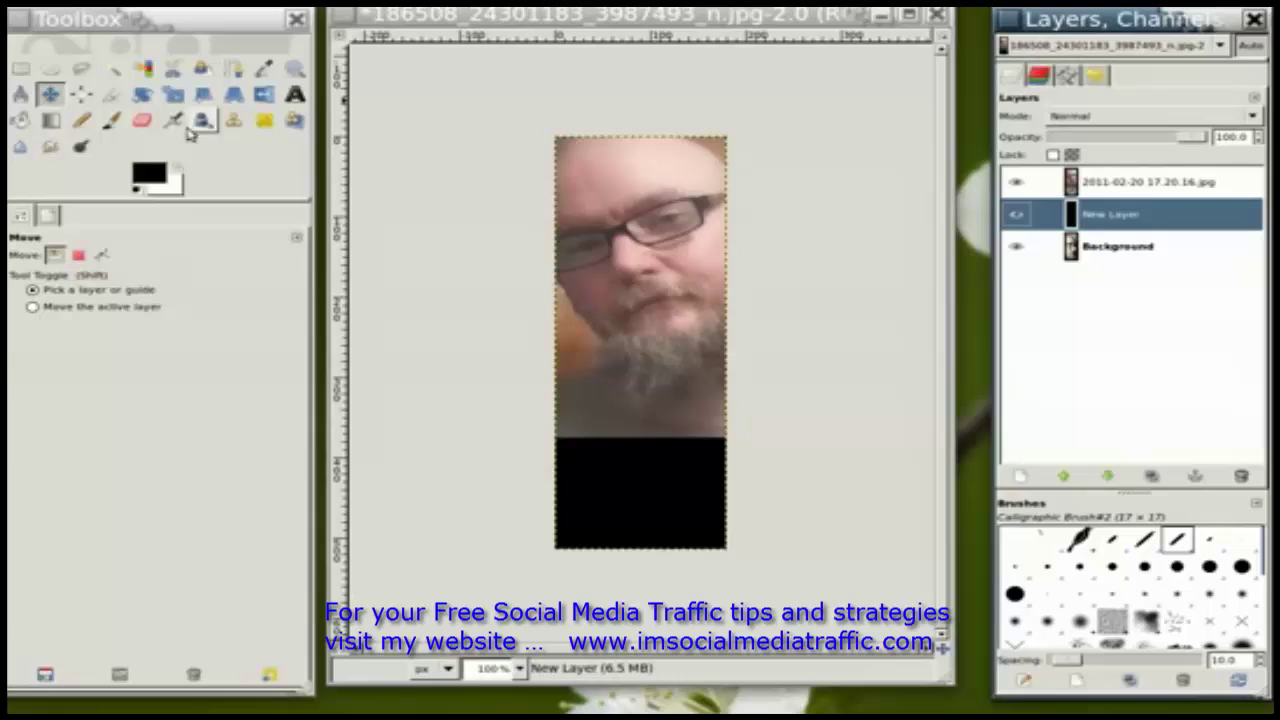
- Sample the dark grey-brown from the photo's bottom as foreground, then select New Layer
click(264, 69)
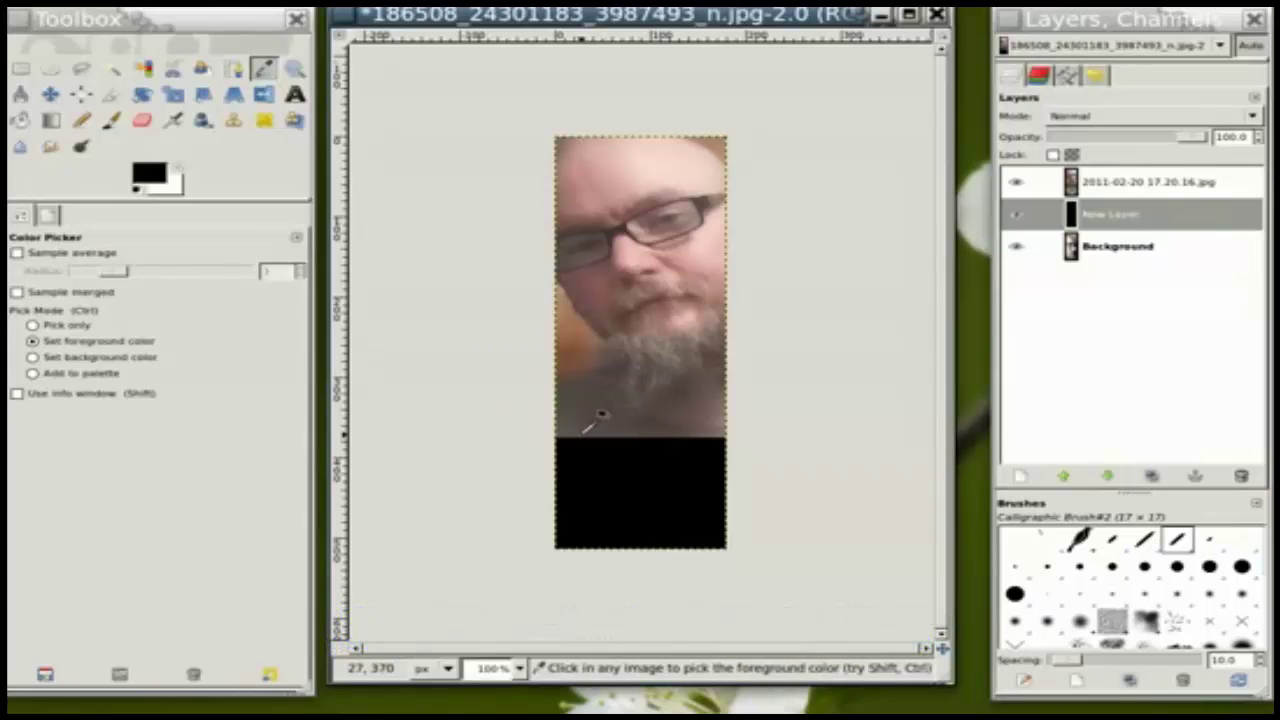
click(1157, 192)
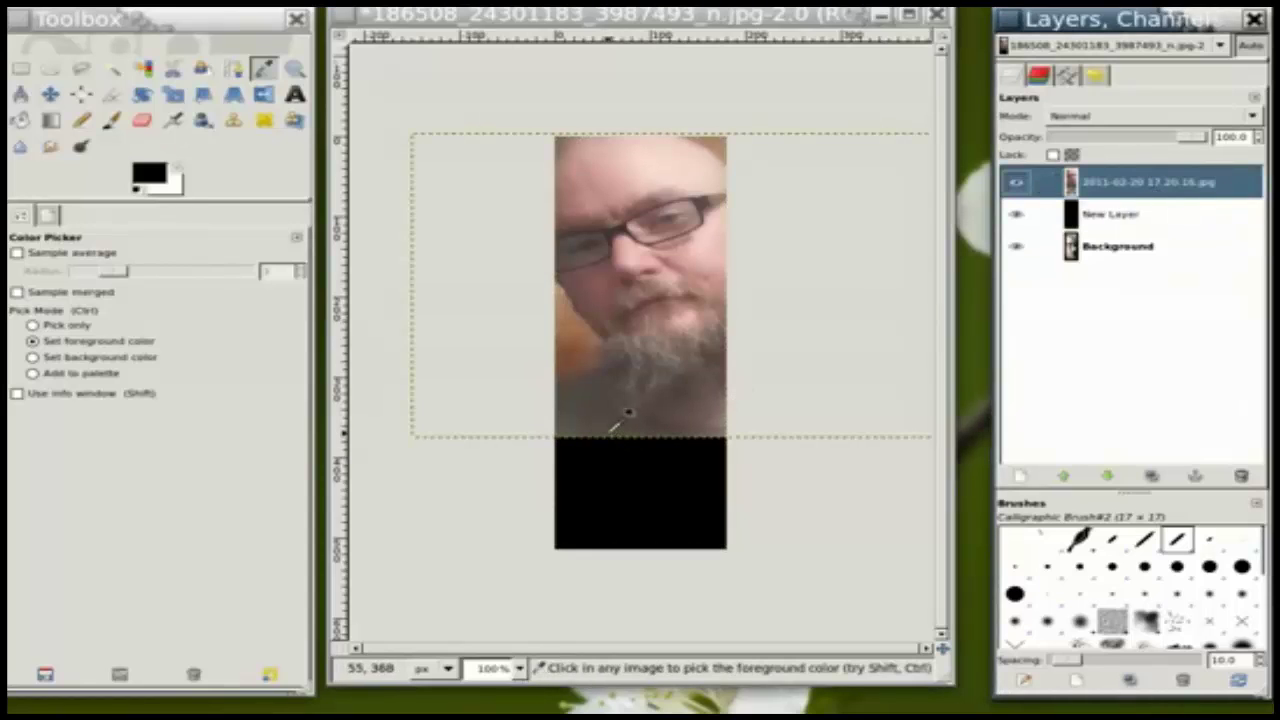
click(613, 427)
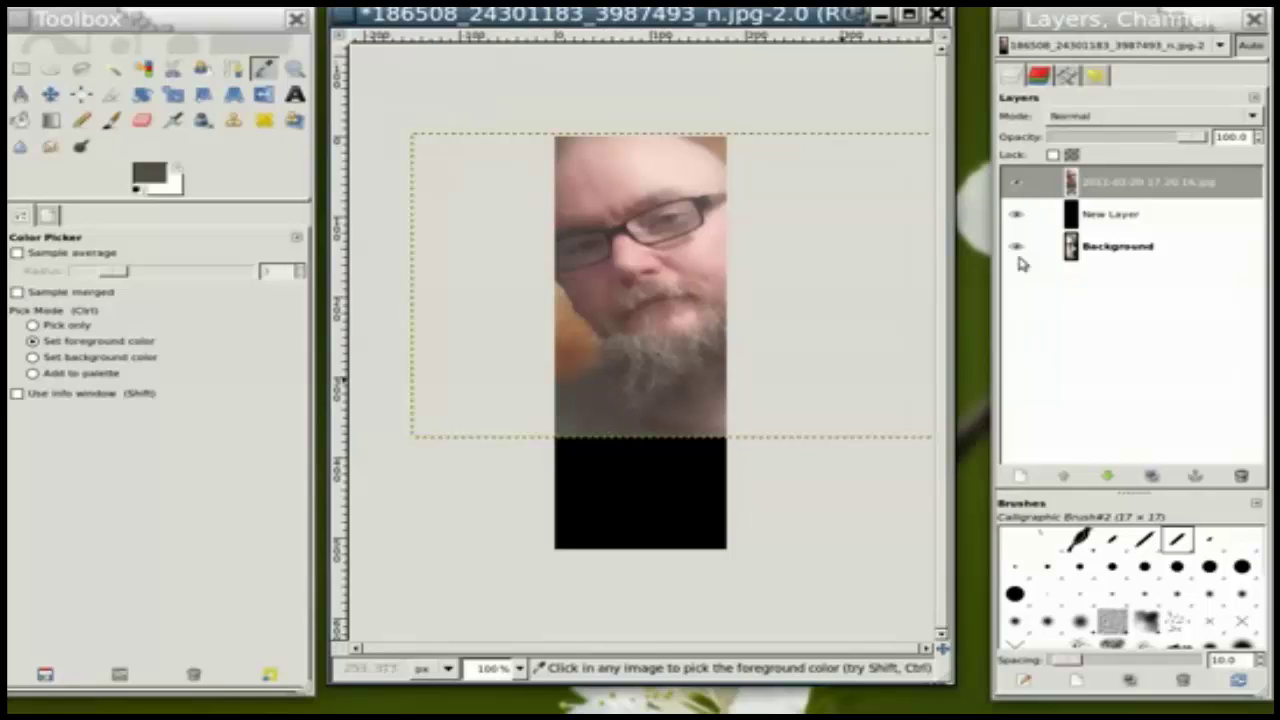
click(1127, 222)
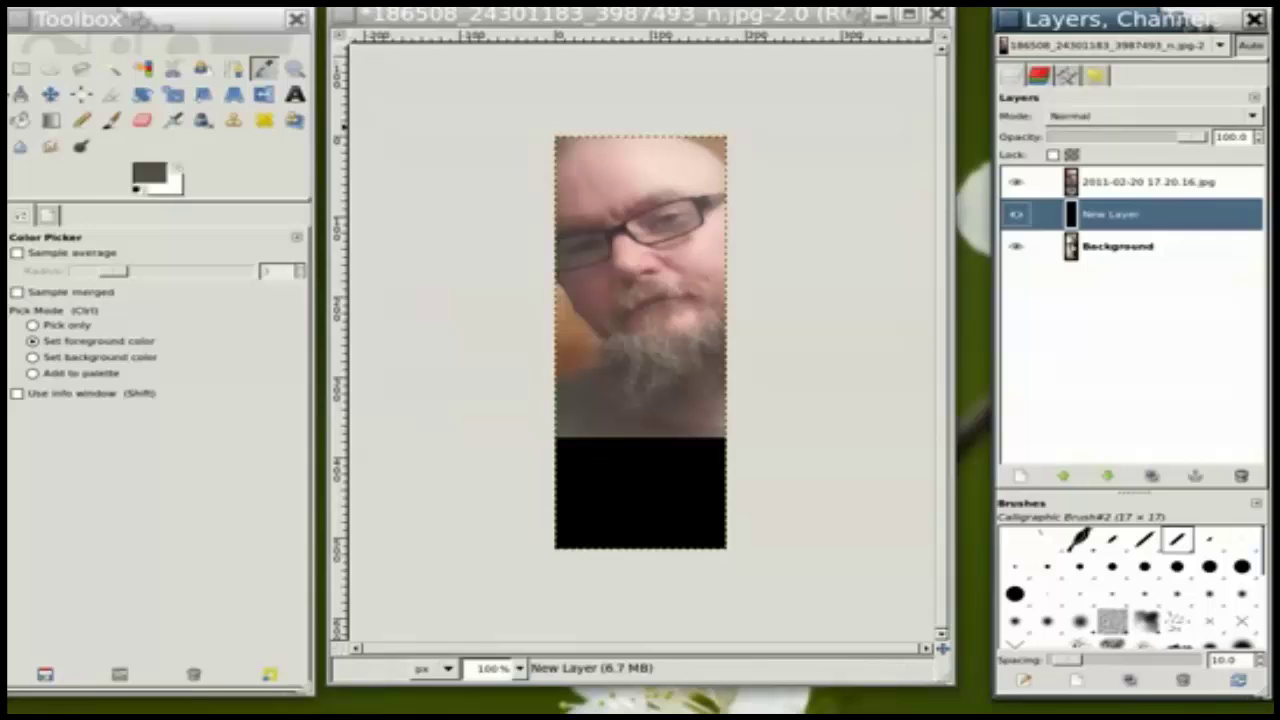
- Bucket-fill New Layer's black strip with the sampled dark grey-brown
click(22, 121)
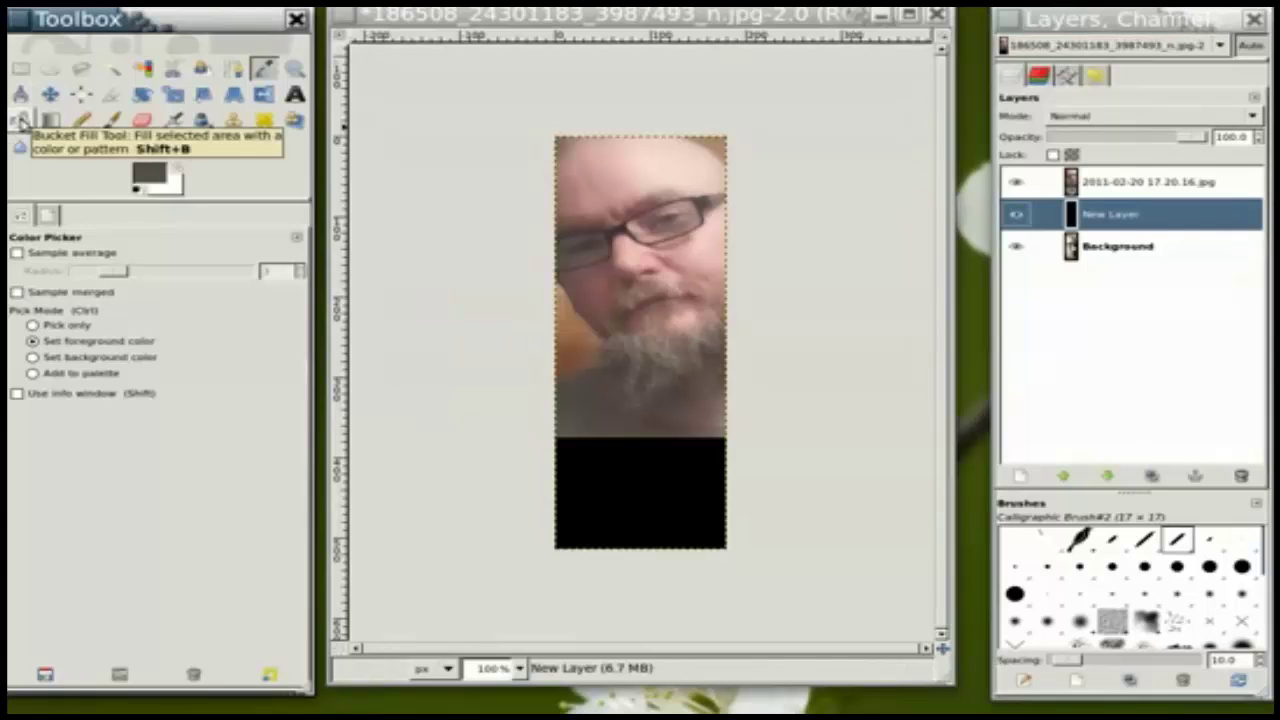
click(658, 464)
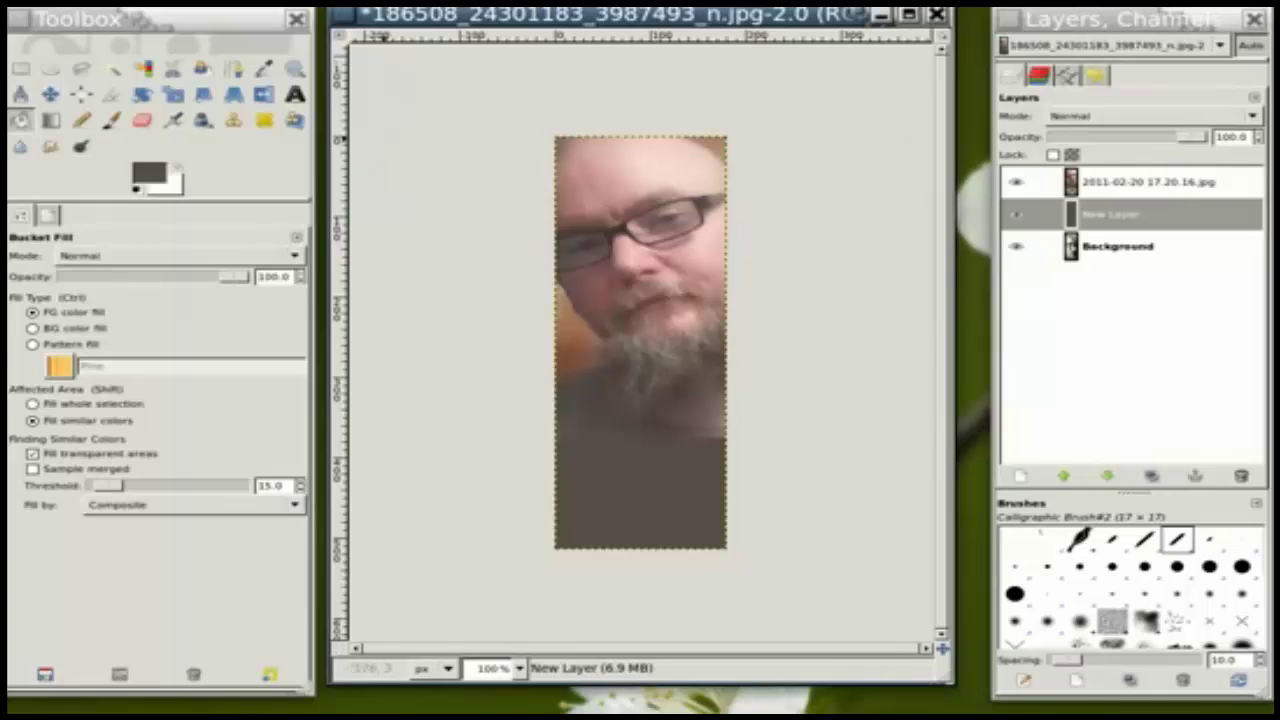
- Open Save a Copy from the canvas right-click File menu
right_click(477, 194)
mouse_move(530, 213)
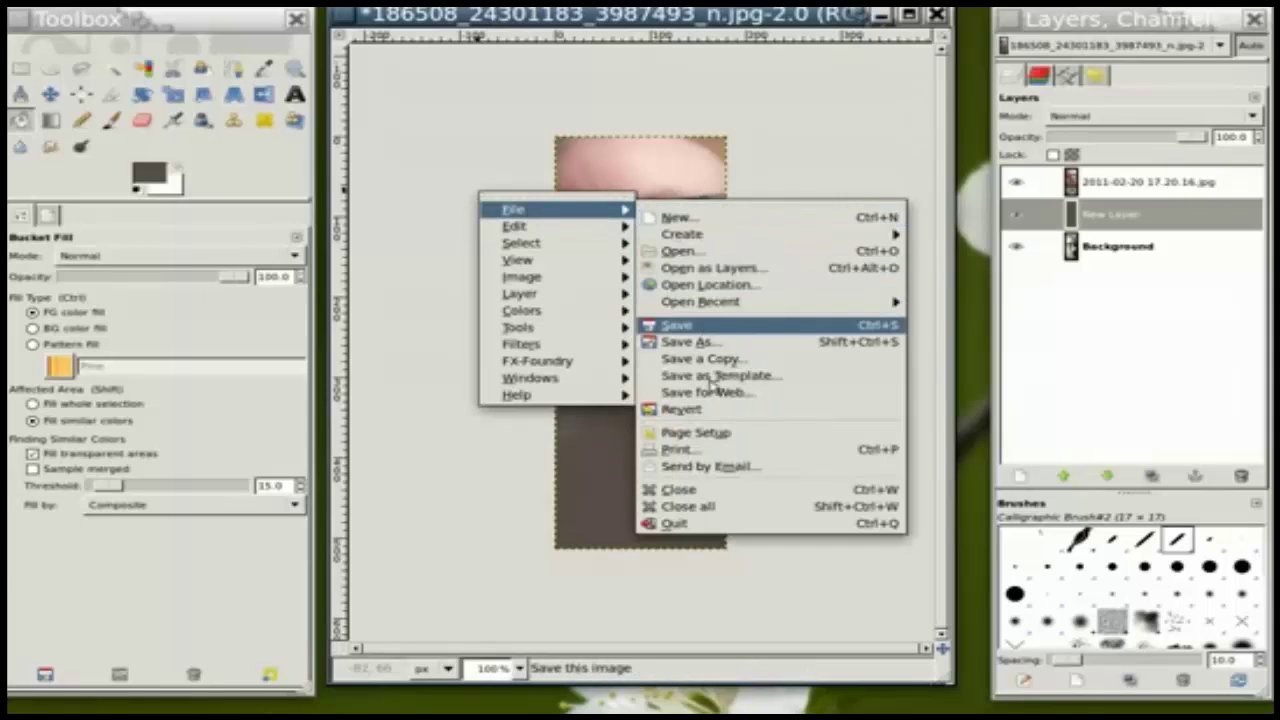
click(733, 362)
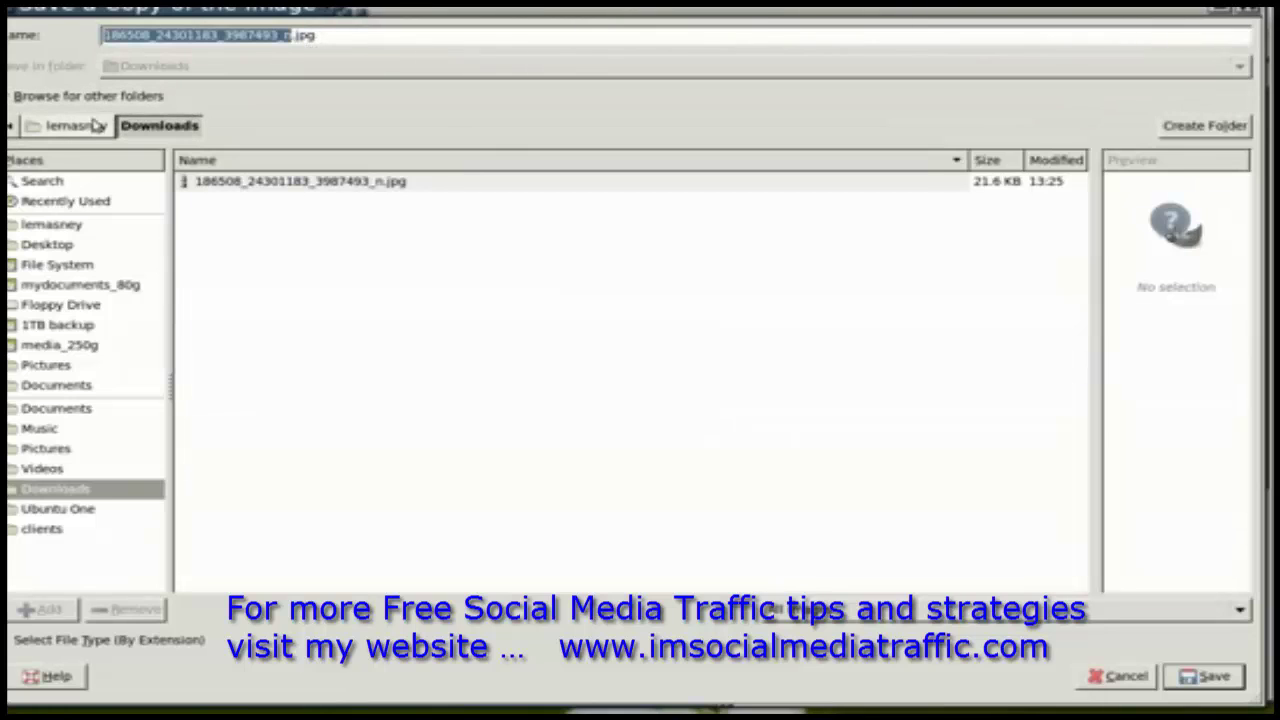
- Choose the Desktop folder, rename the copy to fbprofile.png, and save it
click(68, 247)
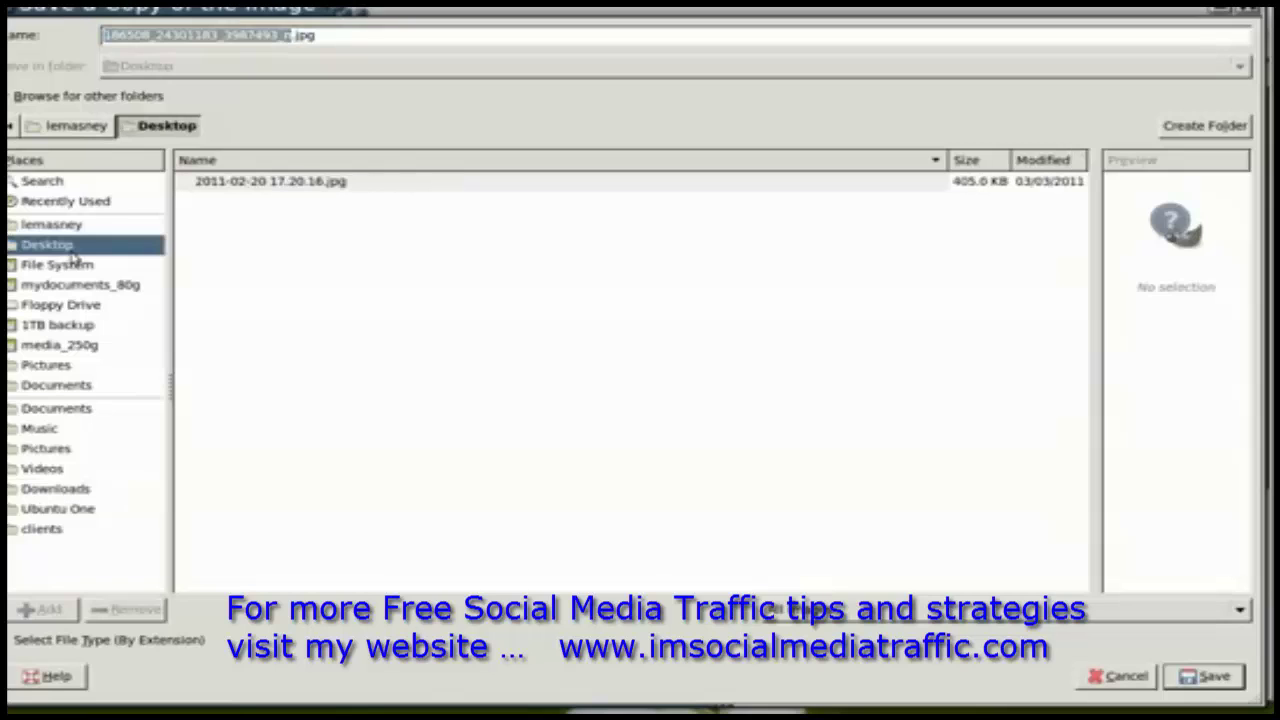
click(288, 35)
drag(371, 40, 40, 40)
text(f)
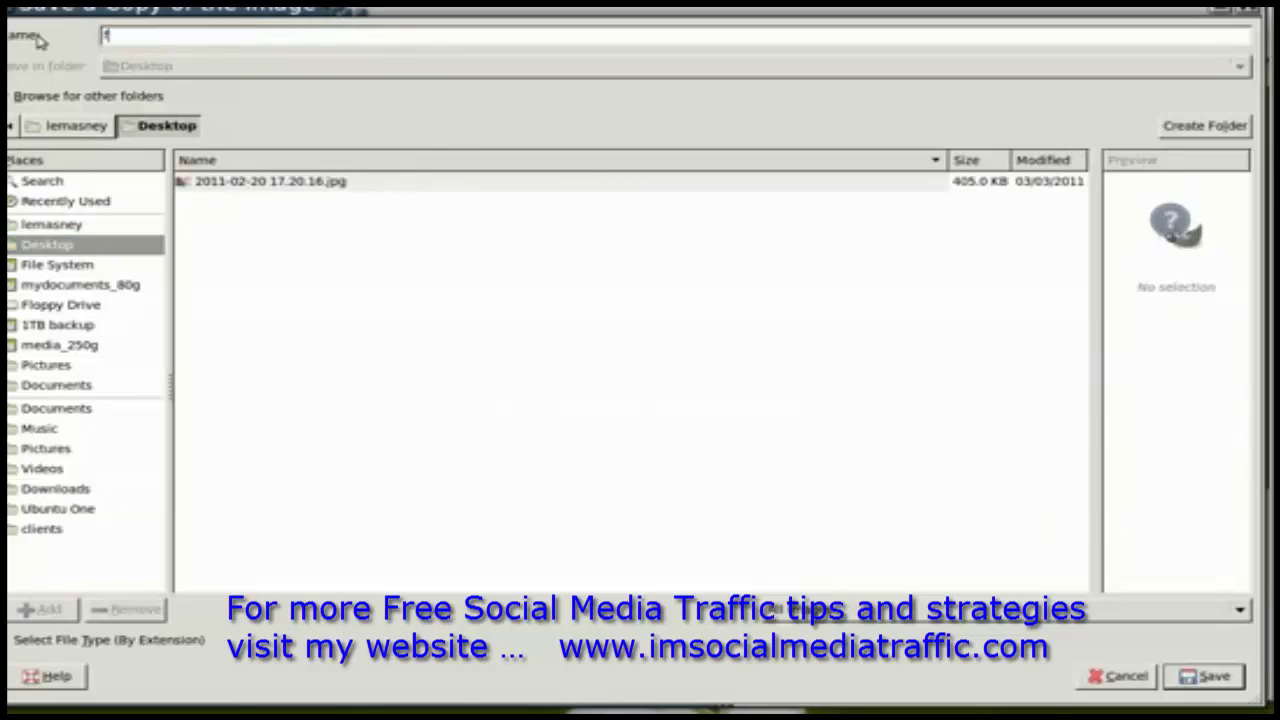
text(bprofile.png)
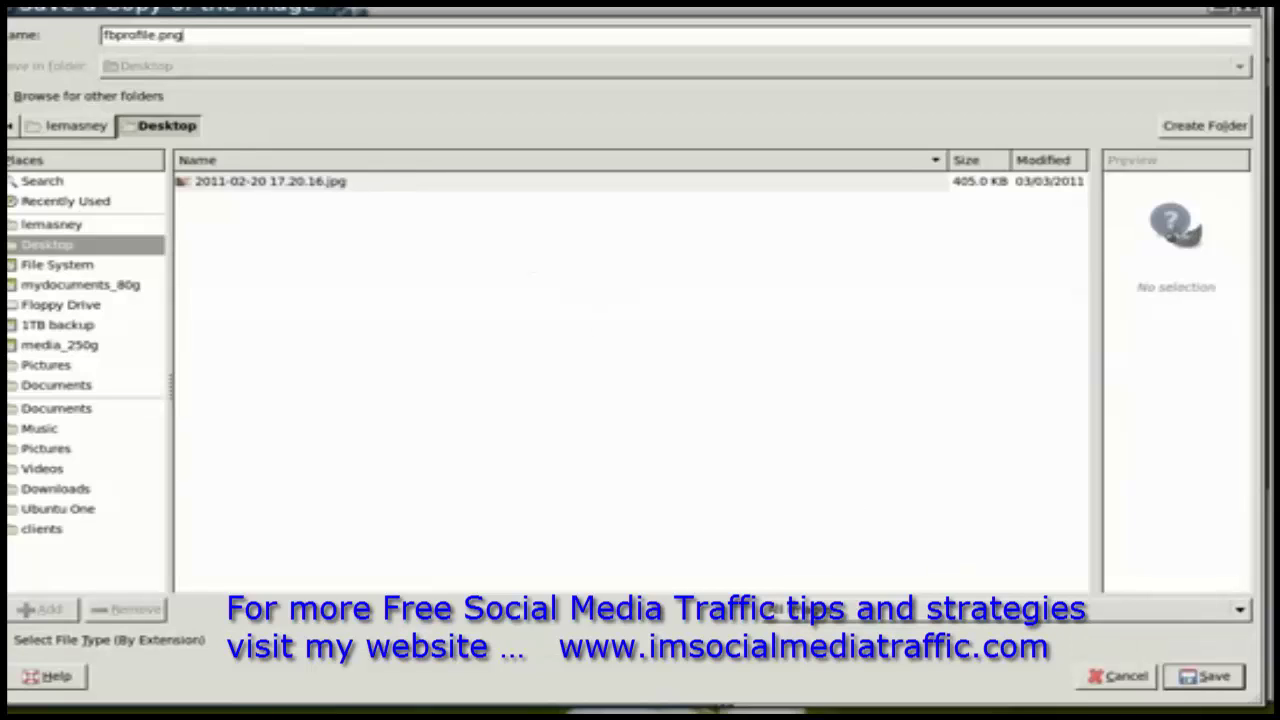
click(1210, 686)
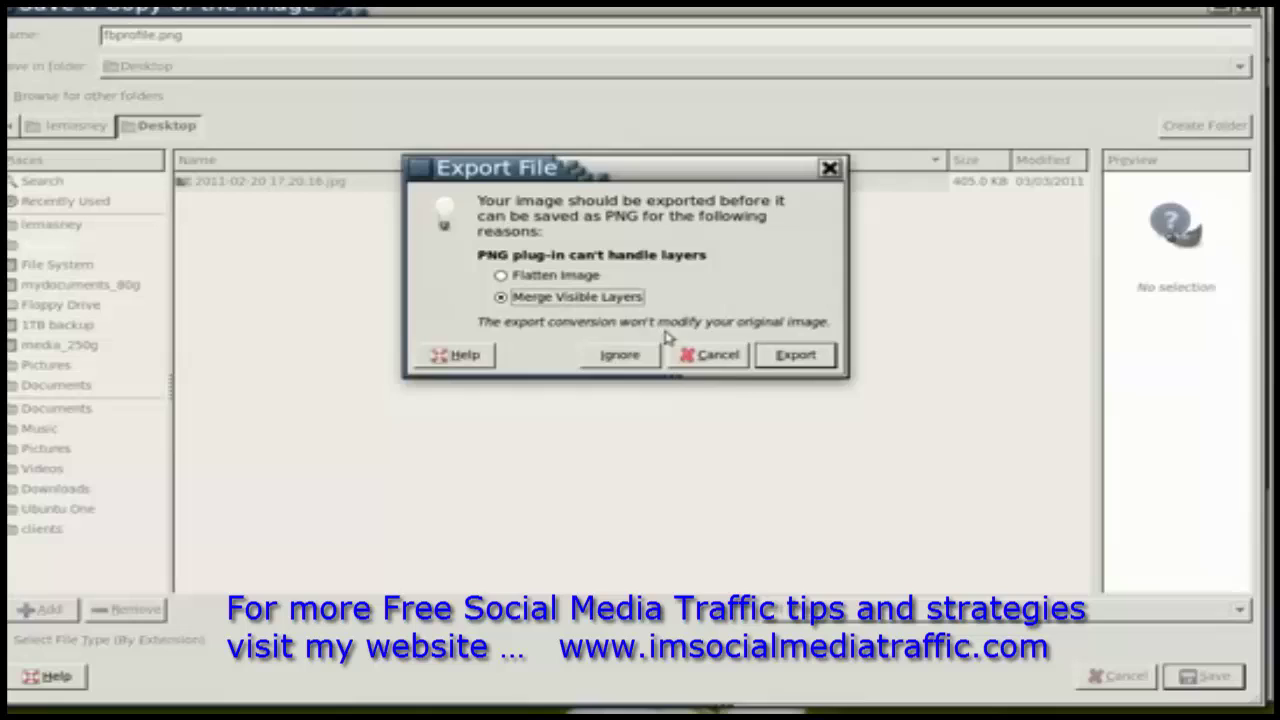
- Export with Merge Visible Layers and accept the default PNG options, compression level 9
click(800, 368)
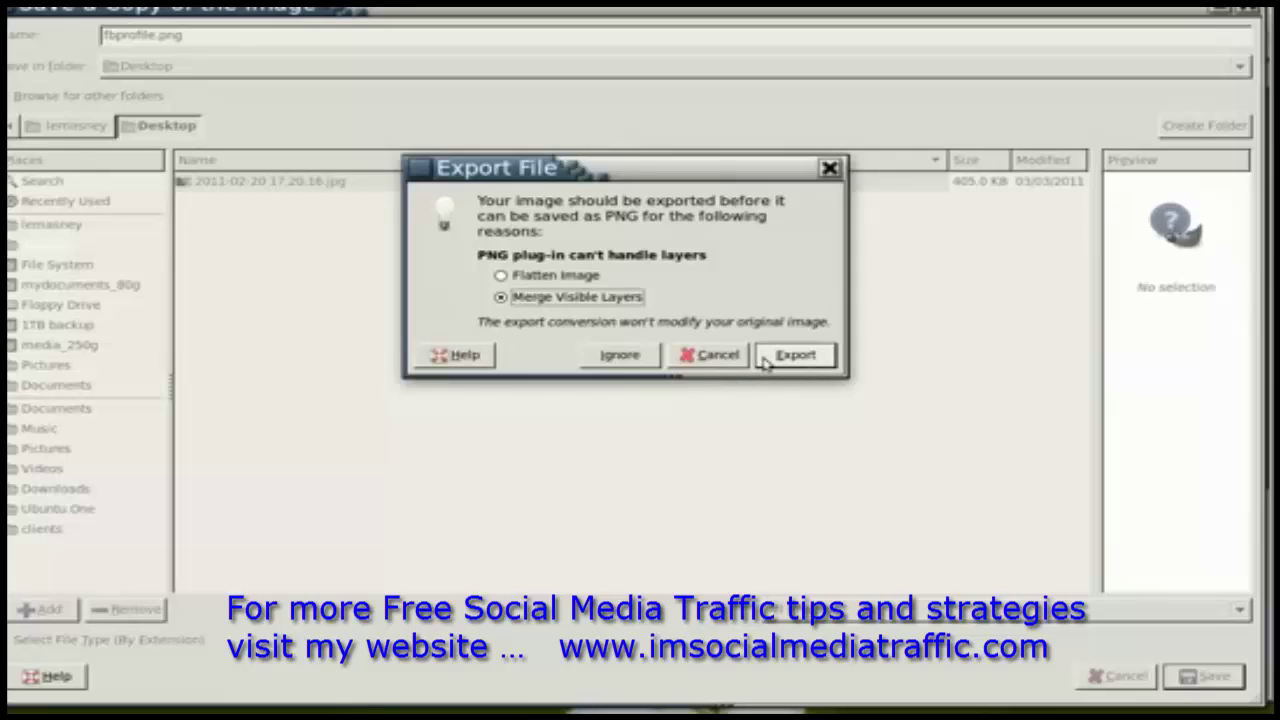
click(766, 358)
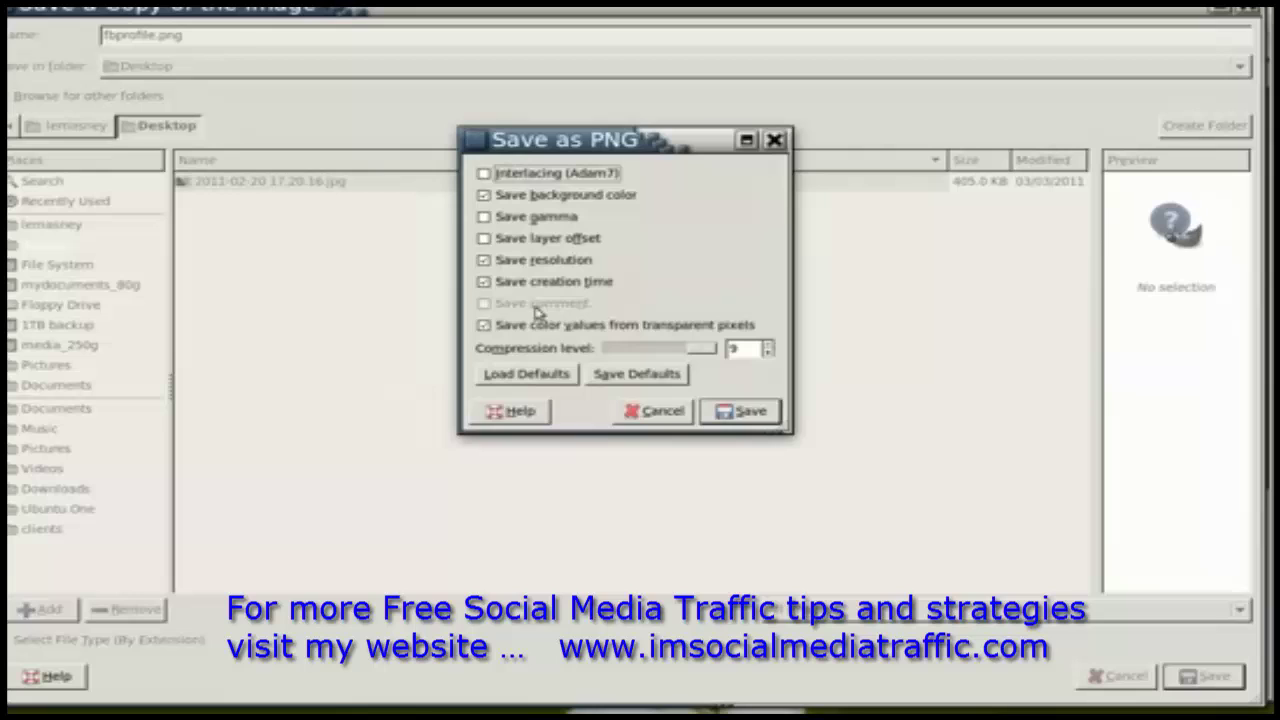
click(750, 412)
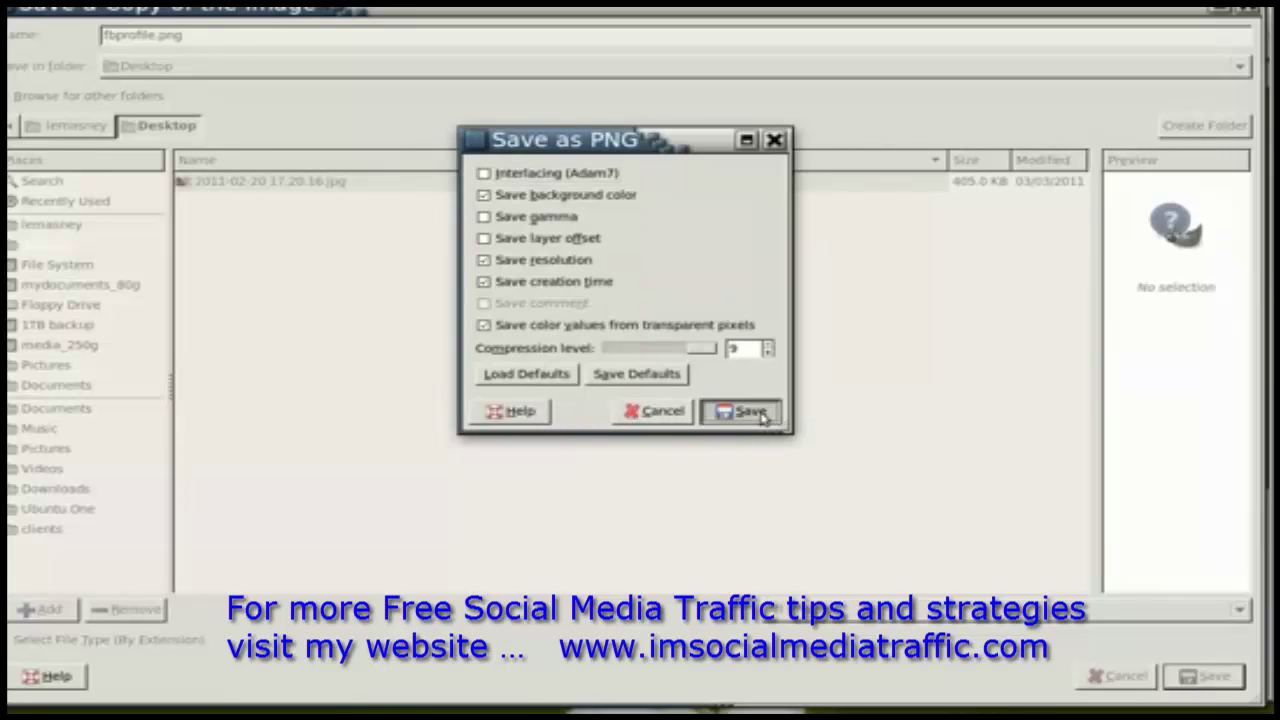